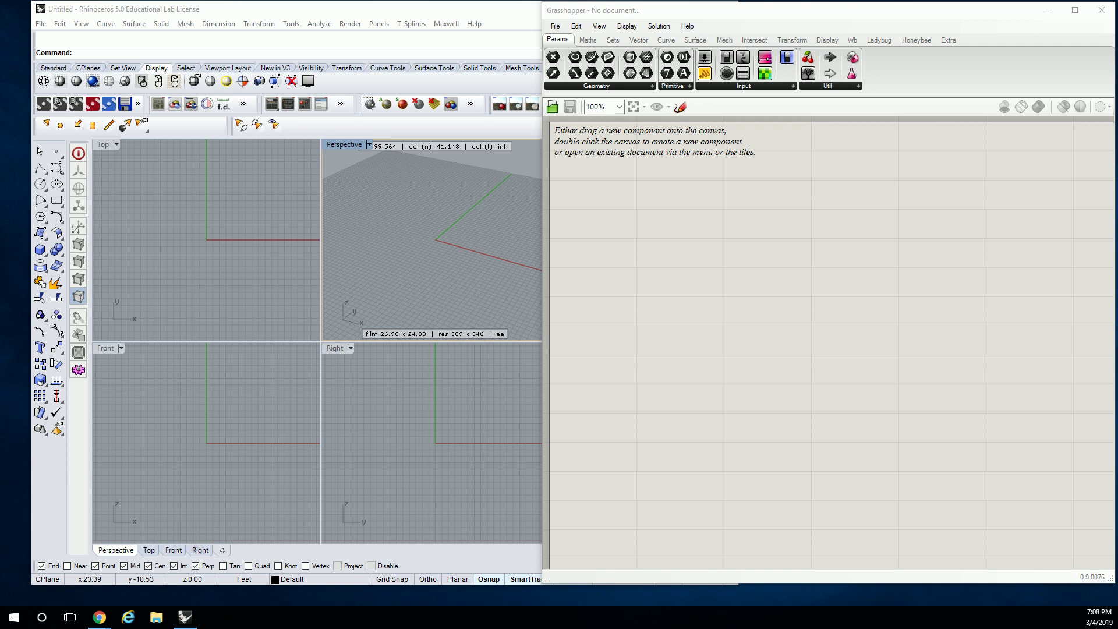
# Step: Restart Grasshopper with the Grasshopper command, then paste a Box component onto the new canvas
pyautogui.click(1102, 10)
pyautogui.write('Grasshopper')
pyautogui.press('Return')
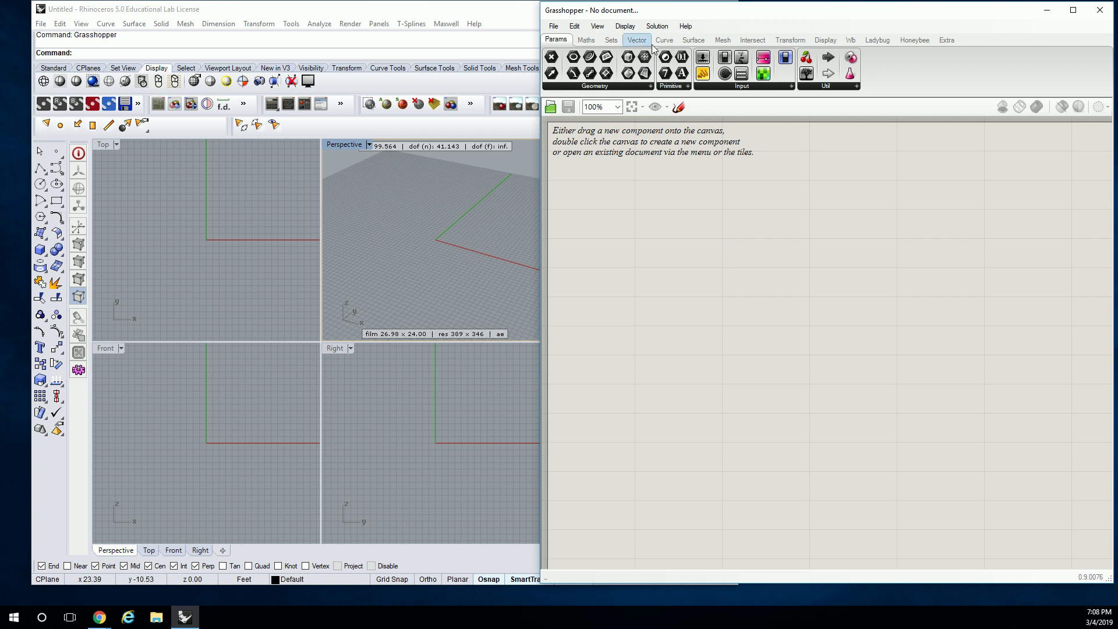
pyautogui.hotkey('ctrl', 'v')
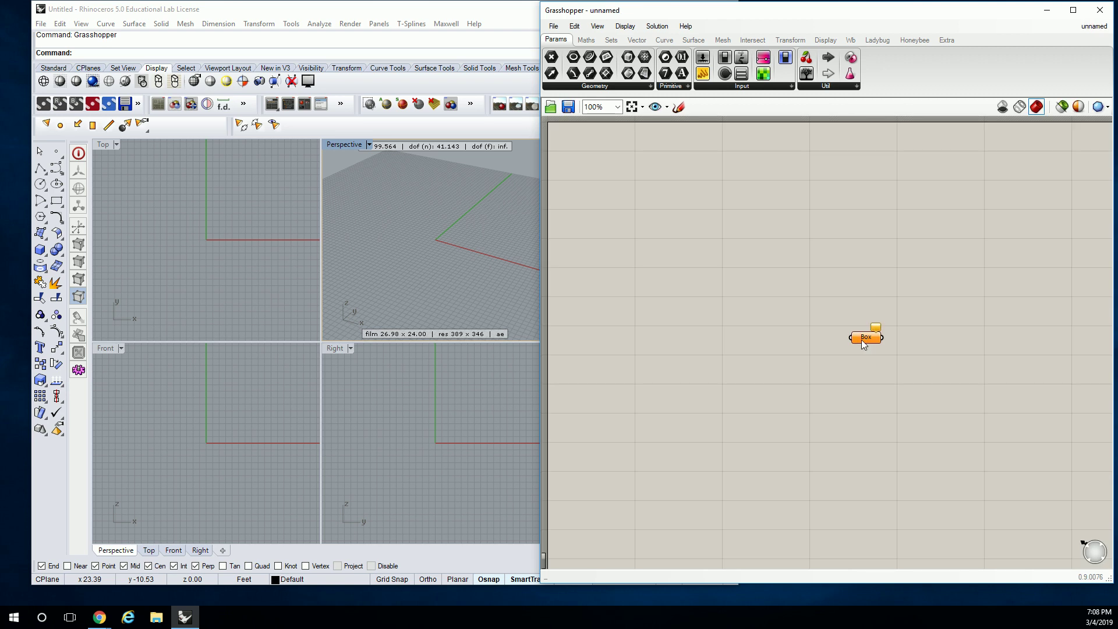
# Step: Close Grasshopper and relaunch it by recalling the Grasshopper command in Rhino
pyautogui.click(1099, 10)
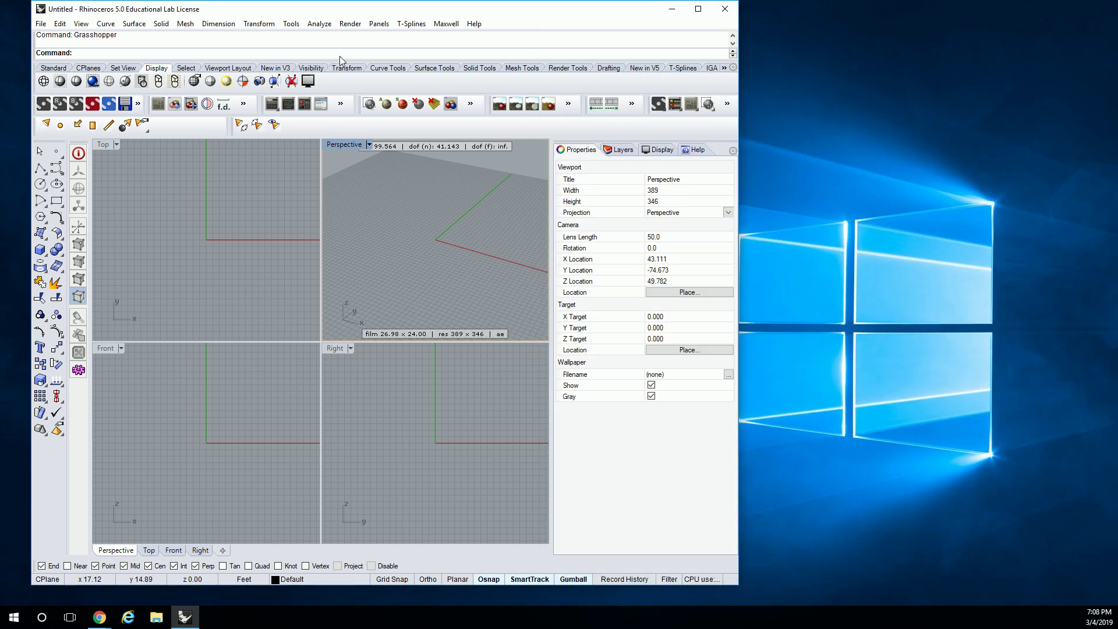
pyautogui.press('Up')
pyautogui.press('Return')
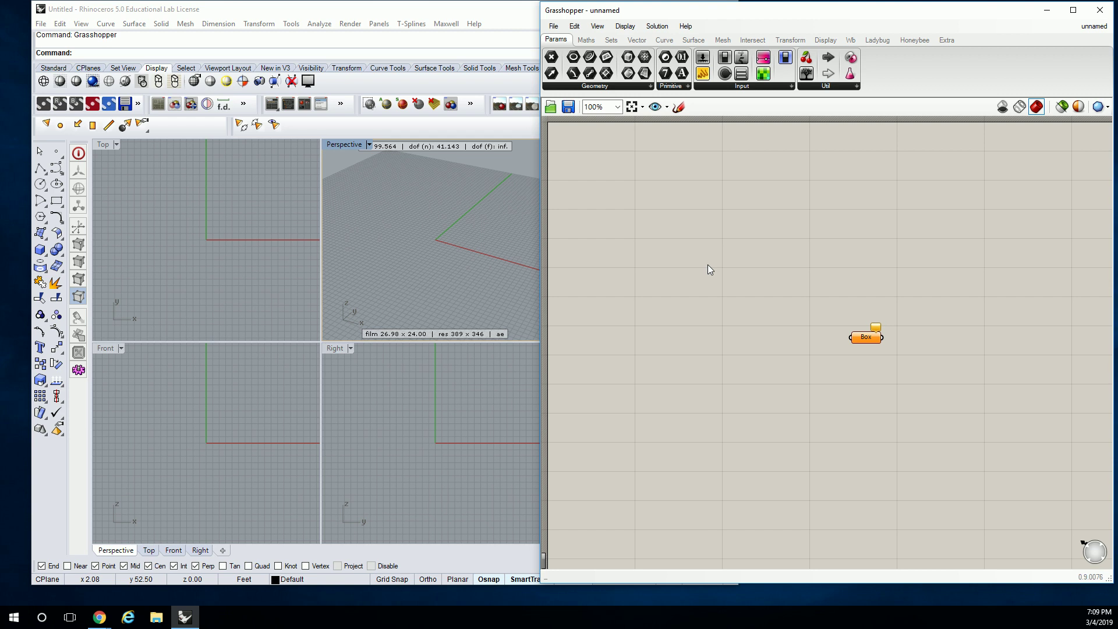
# Step: Window-select the Box component and delete it, leaving the canvas empty
pyautogui.moveTo(960, 200); pyautogui.dragTo(842, 404)
pyautogui.press('Delete')
pyautogui.moveTo(839, 44)
pyautogui.moveTo(560, 43)
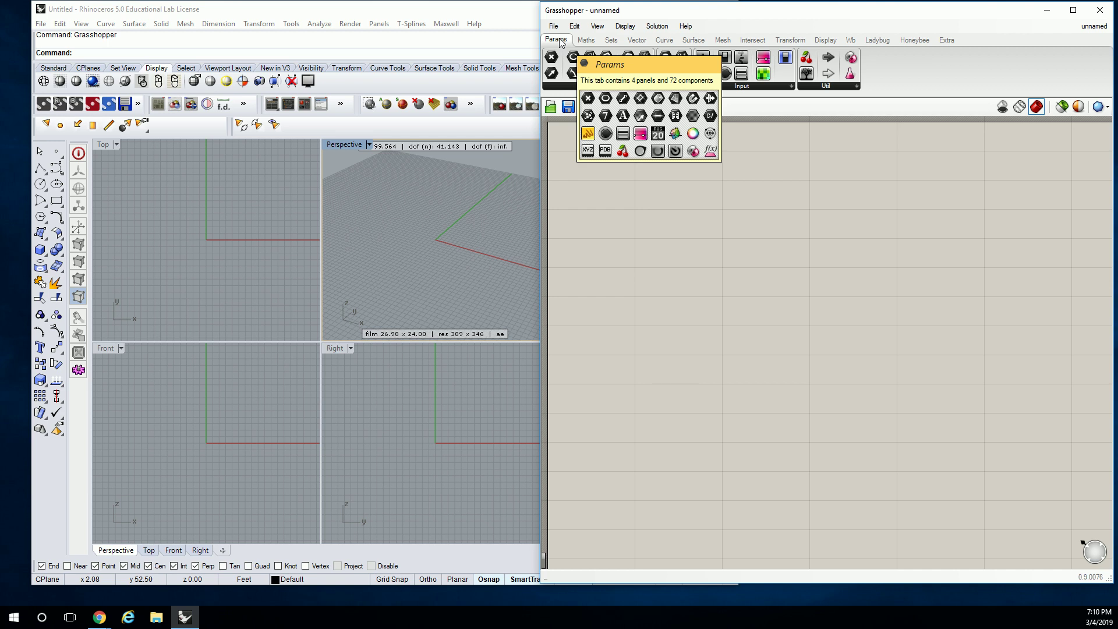
# Step: Place a Point parameter on the canvas and a Rhino point at the origin in the Top view
pyautogui.moveTo(551, 57); pyautogui.dragTo(735, 201)
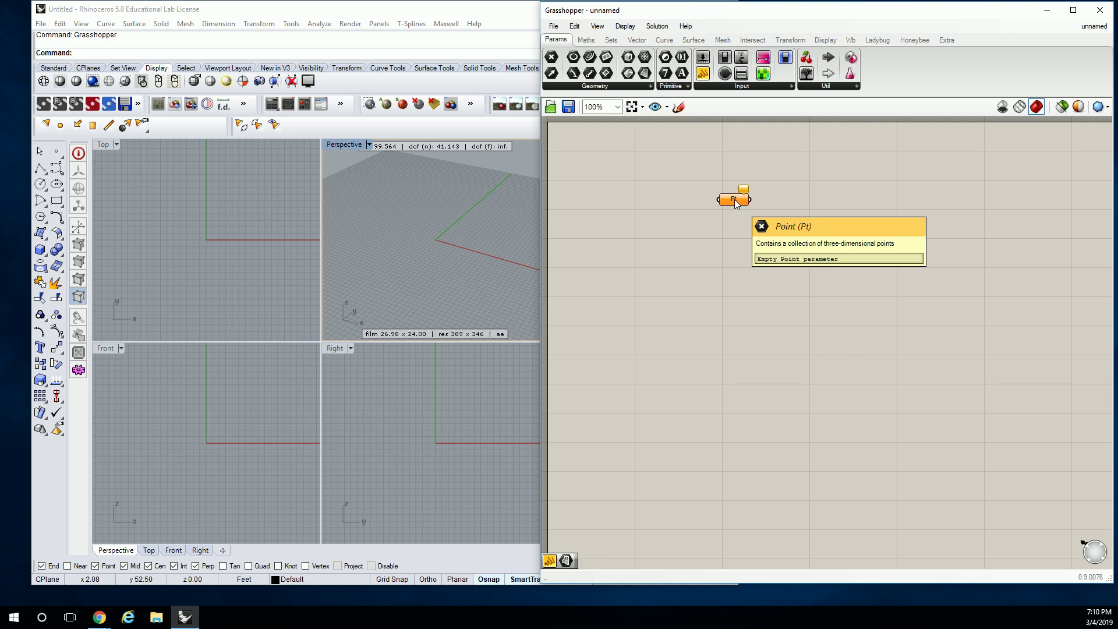
pyautogui.click(229, 201)
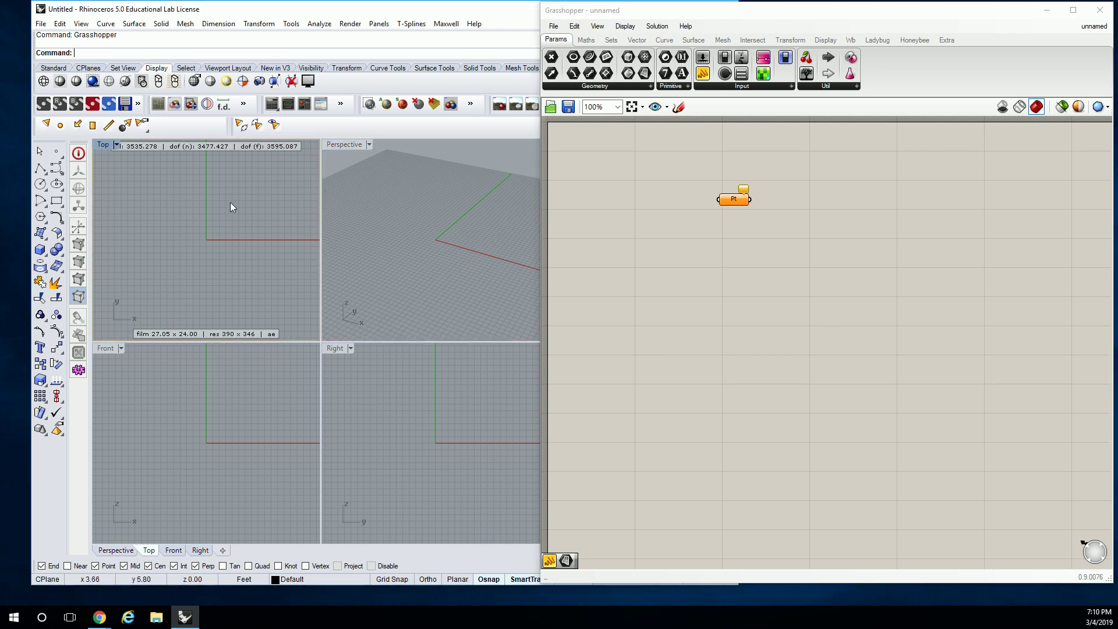
pyautogui.click(59, 152)
pyautogui.click(437, 236)
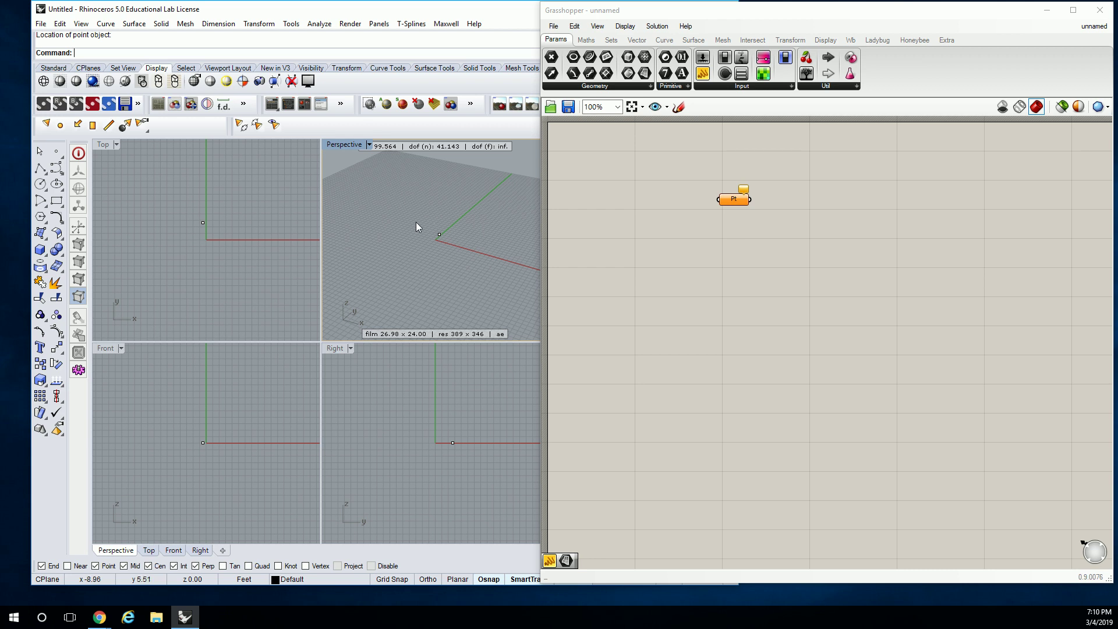
pyautogui.click(735, 201)
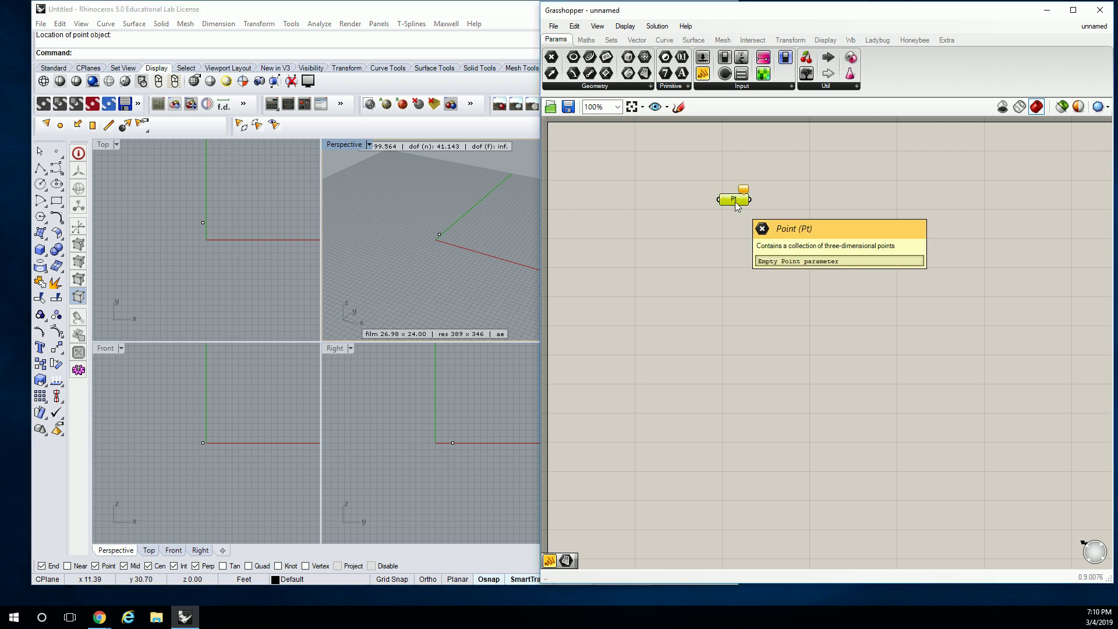
# Step: Reference the Rhino origin point into the Pt parameter with Set one Point
pyautogui.rightClick(736, 204)
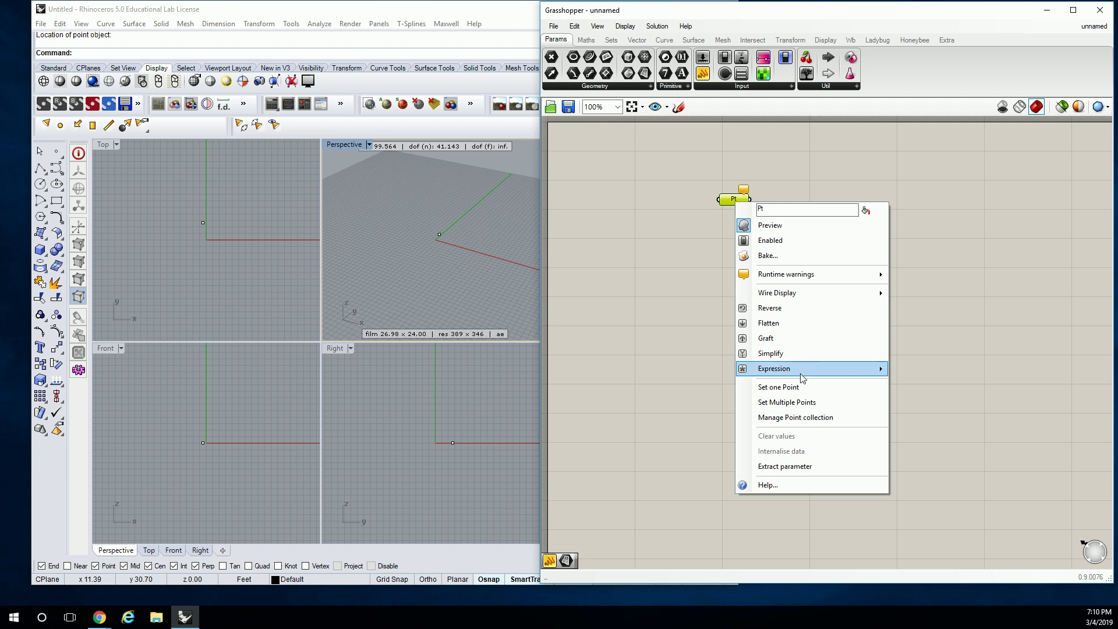
pyautogui.click(778, 387)
pyautogui.click(439, 234)
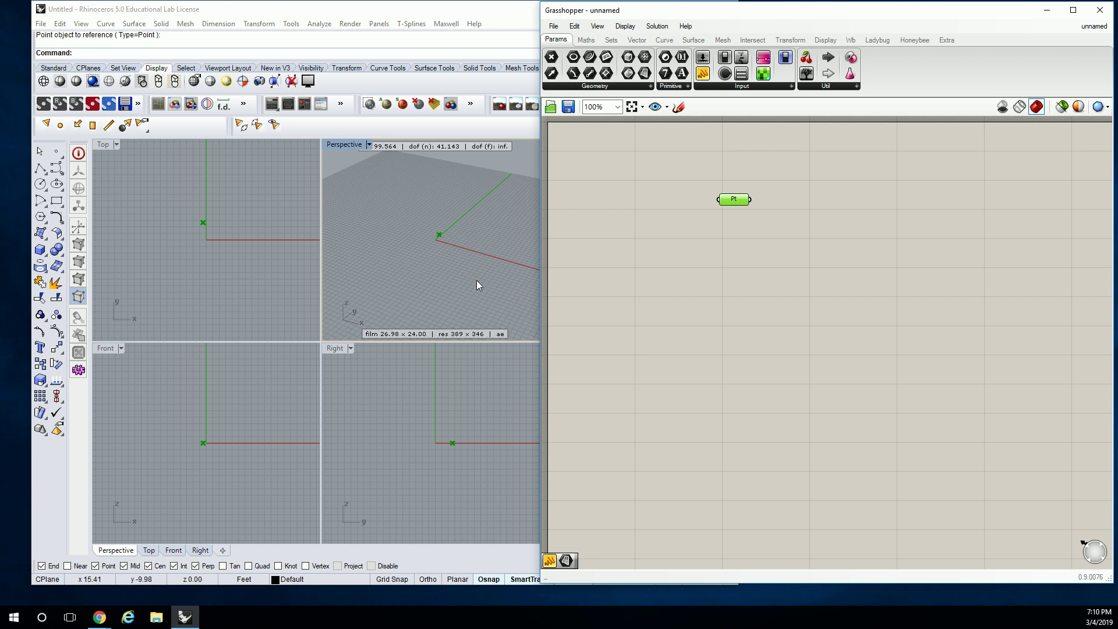
# Step: Delete the Pt parameter from the canvas and the point from Rhino
pyautogui.press('Delete')
pyautogui.click(439, 234)
pyautogui.press('Delete')
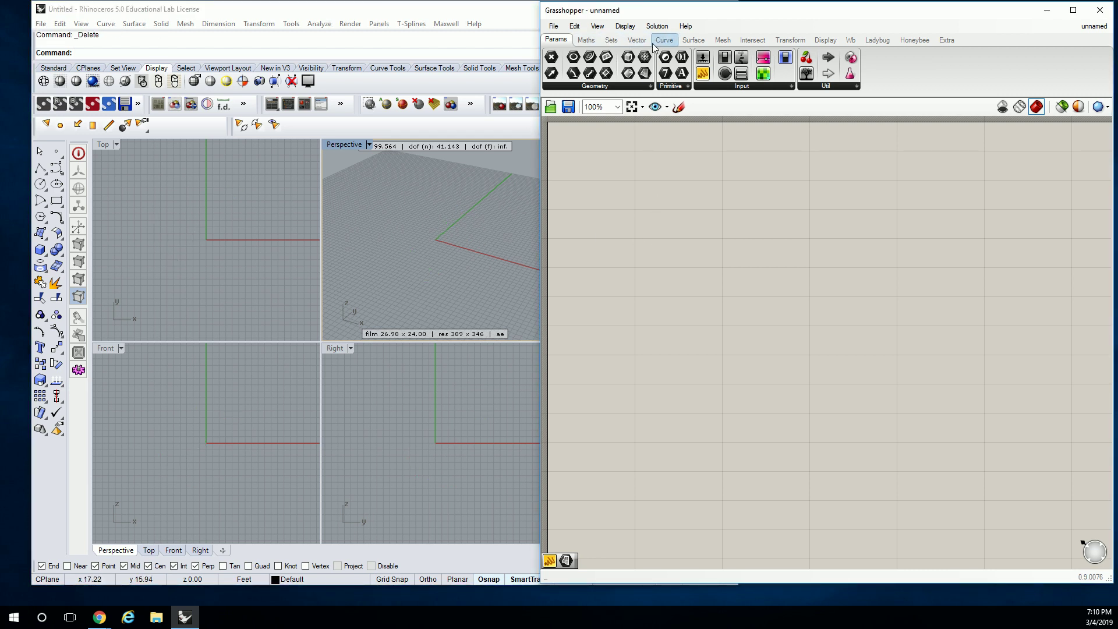
# Step: Place a Construct Point component from the Vector tab's Point panel and shift it right
pyautogui.click(637, 41)
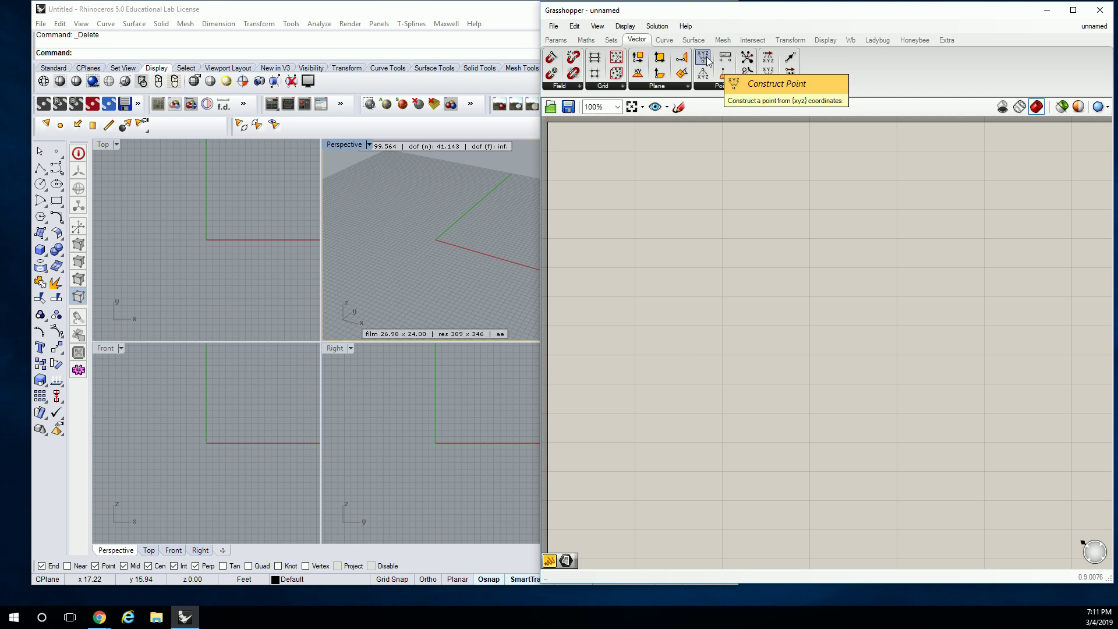
pyautogui.moveTo(708, 62); pyautogui.dragTo(762, 250)
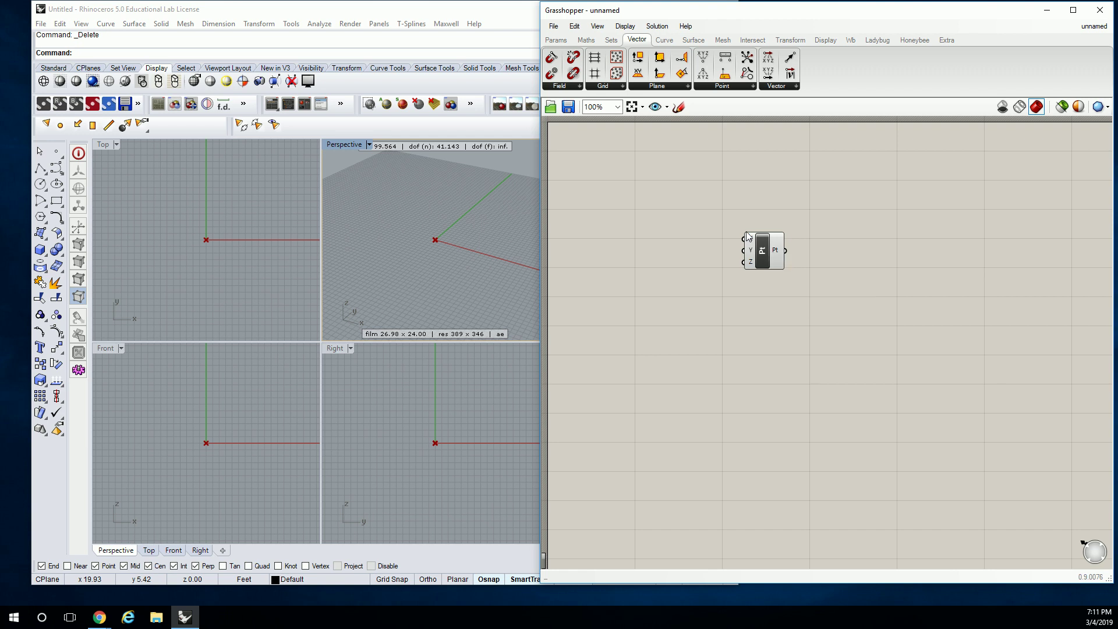
pyautogui.moveTo(760, 249); pyautogui.dragTo(834, 238)
pyautogui.click(774, 221)
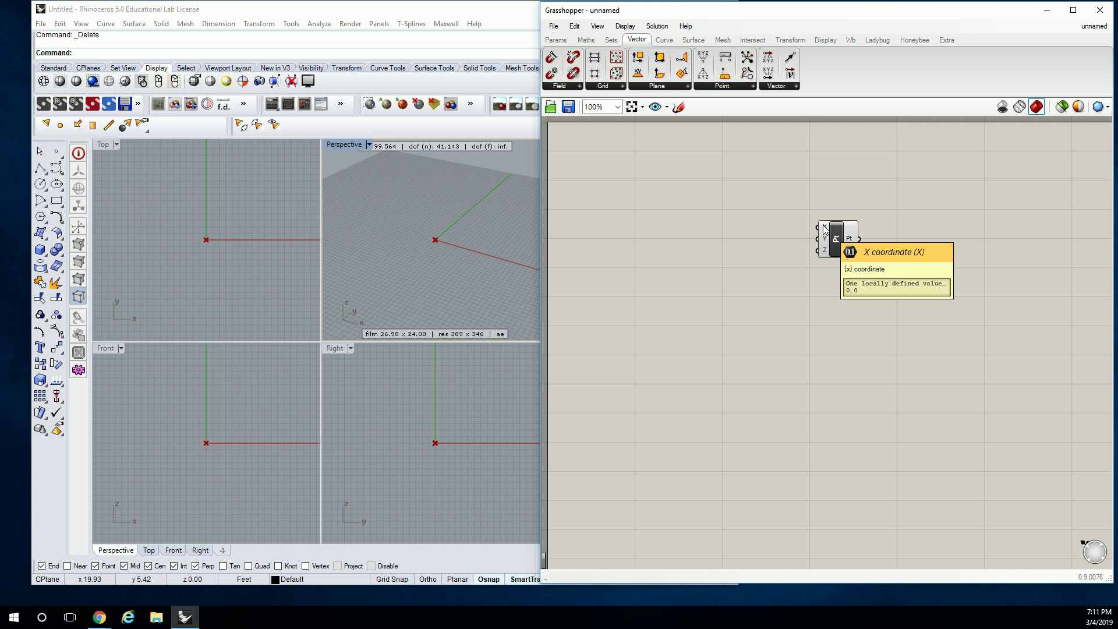
# Step: Add a Number Slider from Params > Input left of Construct Point and open its settings
pyautogui.click(556, 40)
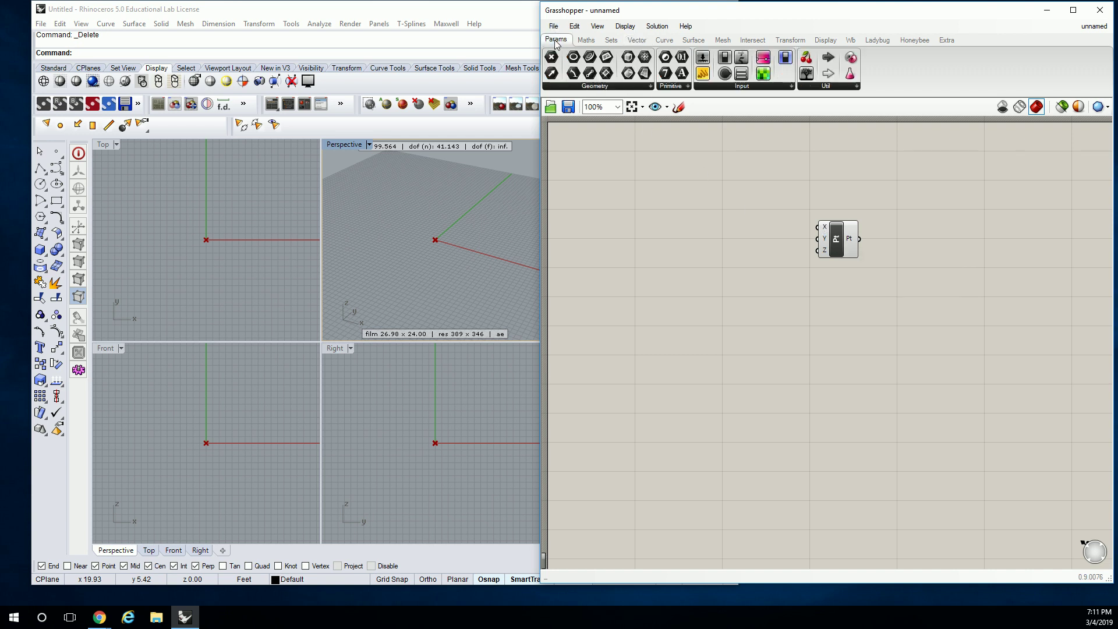
pyautogui.click(769, 87)
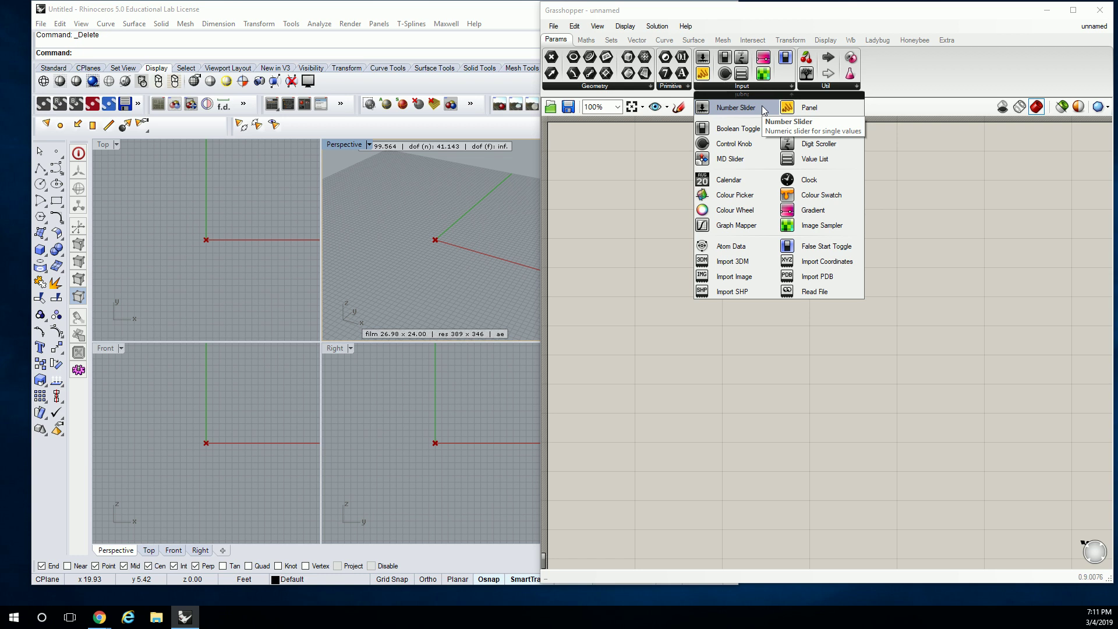
pyautogui.click(763, 108)
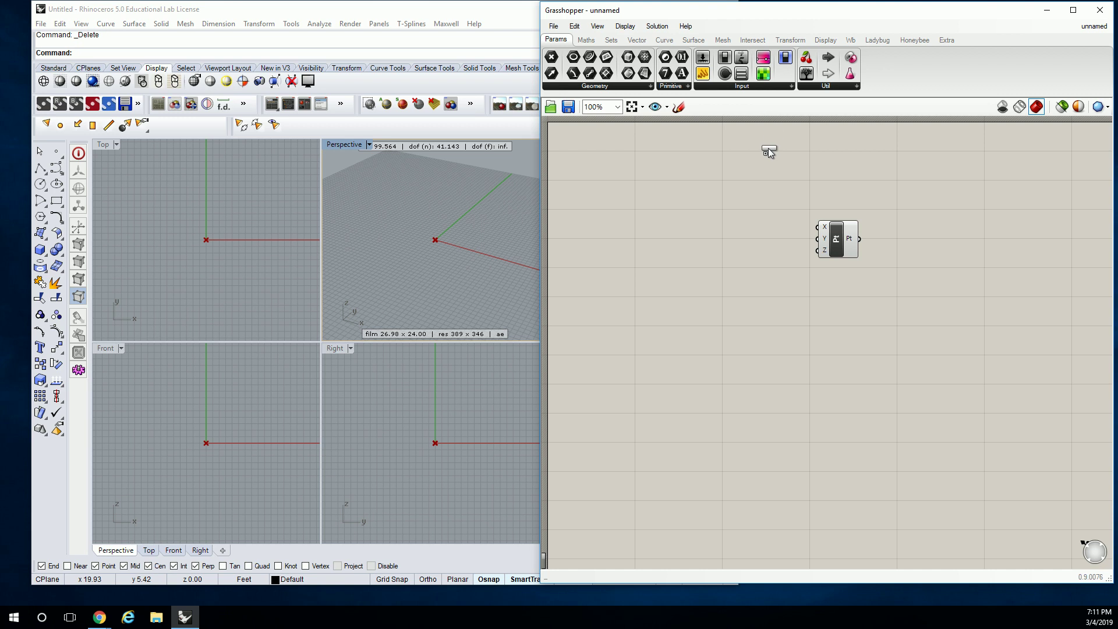
pyautogui.click(702, 243)
pyautogui.moveTo(670, 244); pyautogui.dragTo(685, 214)
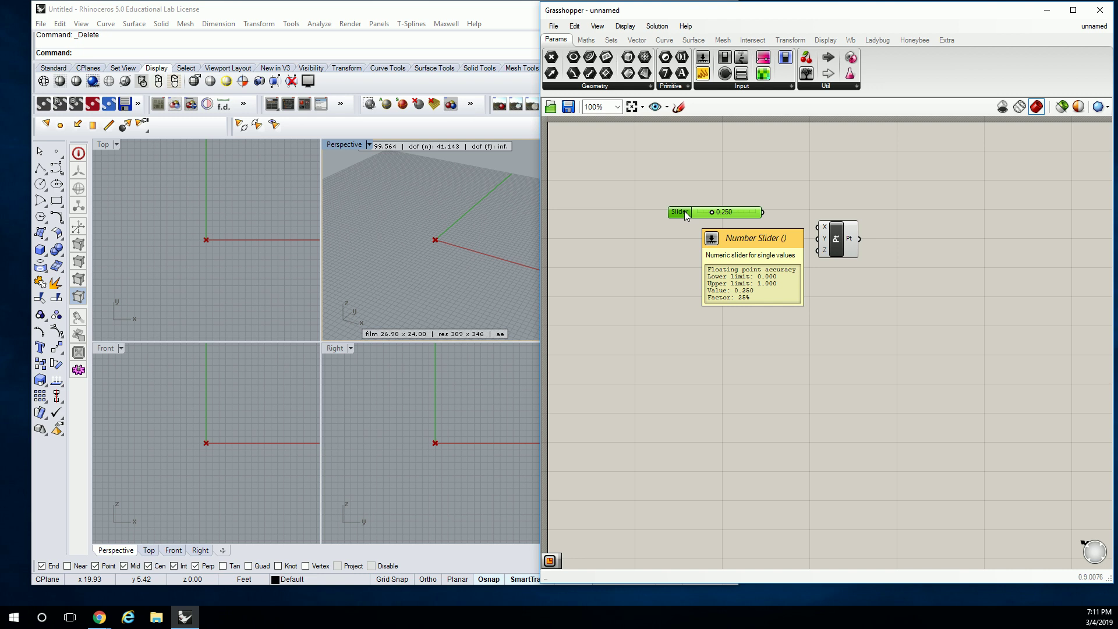
pyautogui.moveTo(711, 213); pyautogui.dragTo(751, 214)
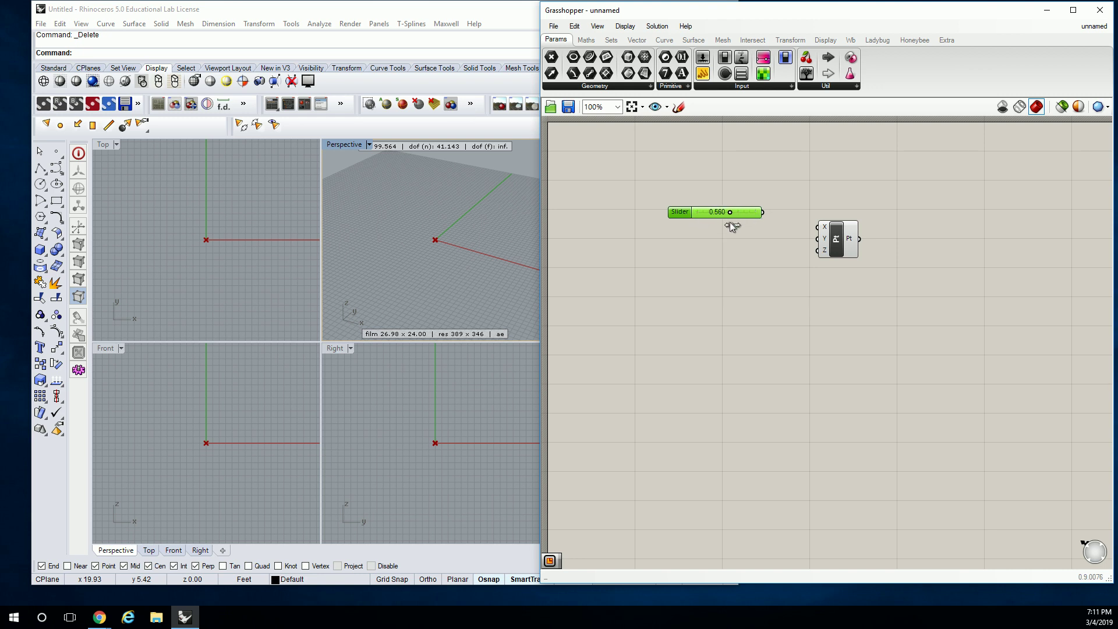
pyautogui.doubleClick(680, 212)
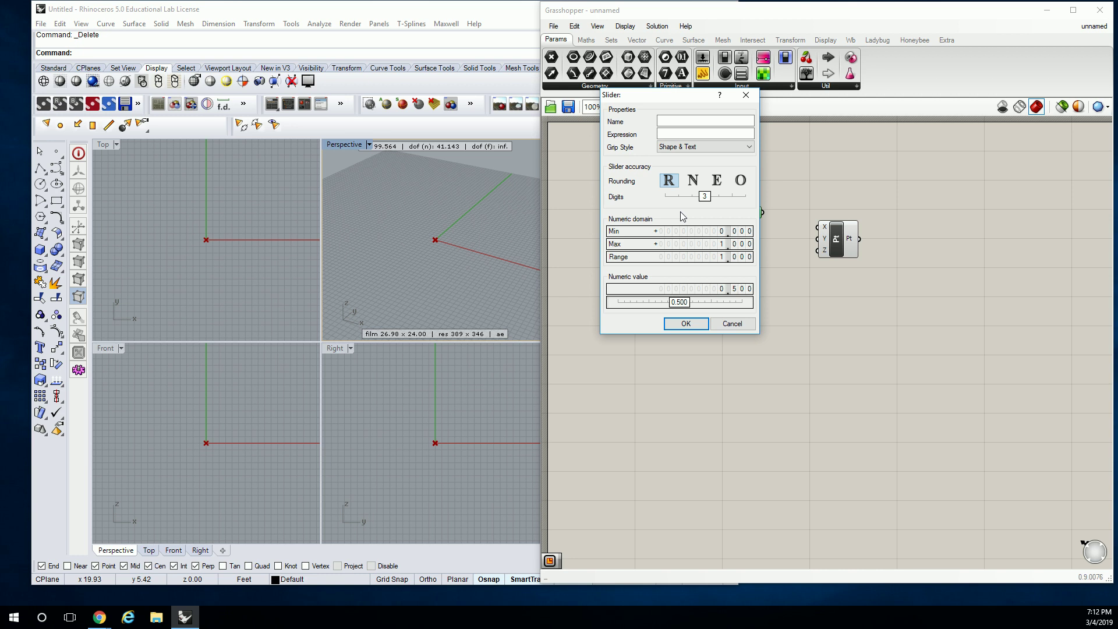
# Step: Set the slider's minimum to -10 and maximum to 10, then confirm the dialog
pyautogui.doubleClick(731, 233)
pyautogui.write('-10')
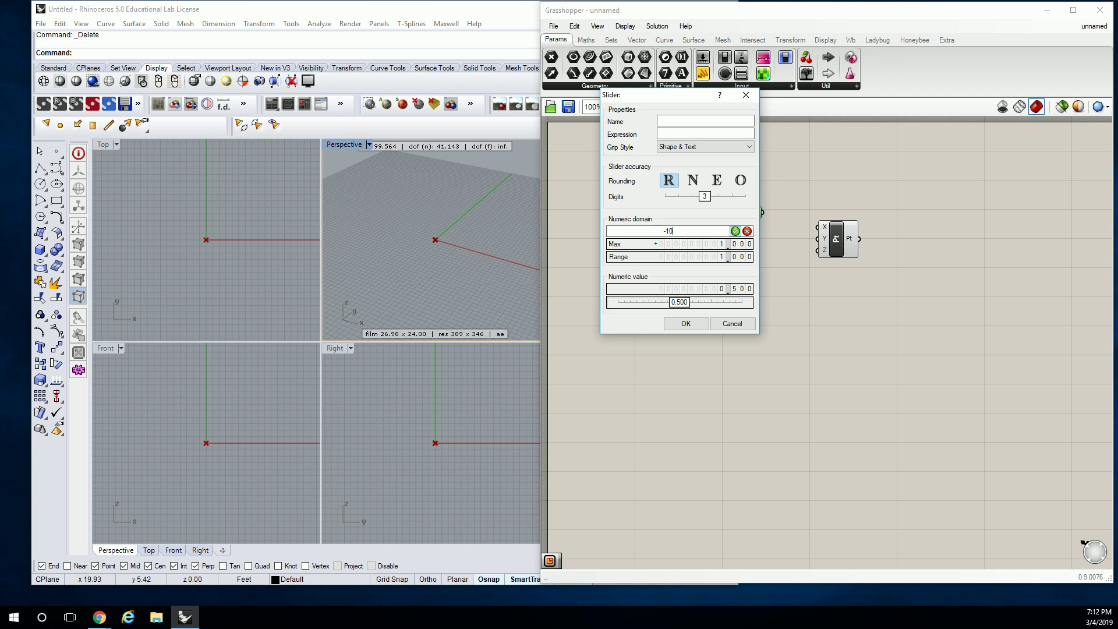
pyautogui.click(735, 231)
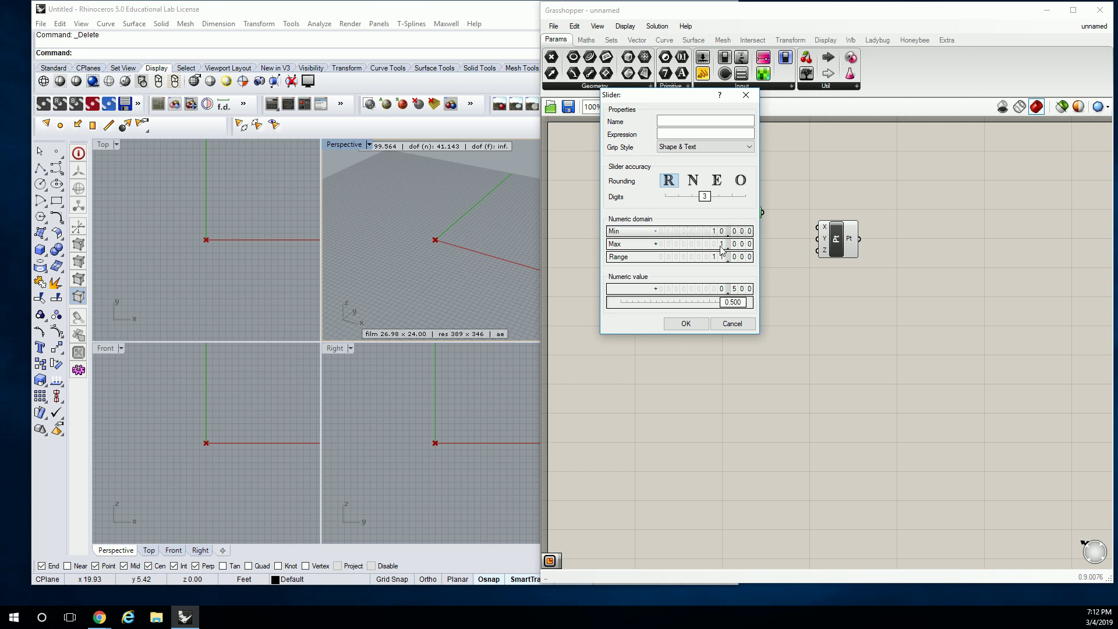
pyautogui.doubleClick(720, 245)
pyautogui.write('10')
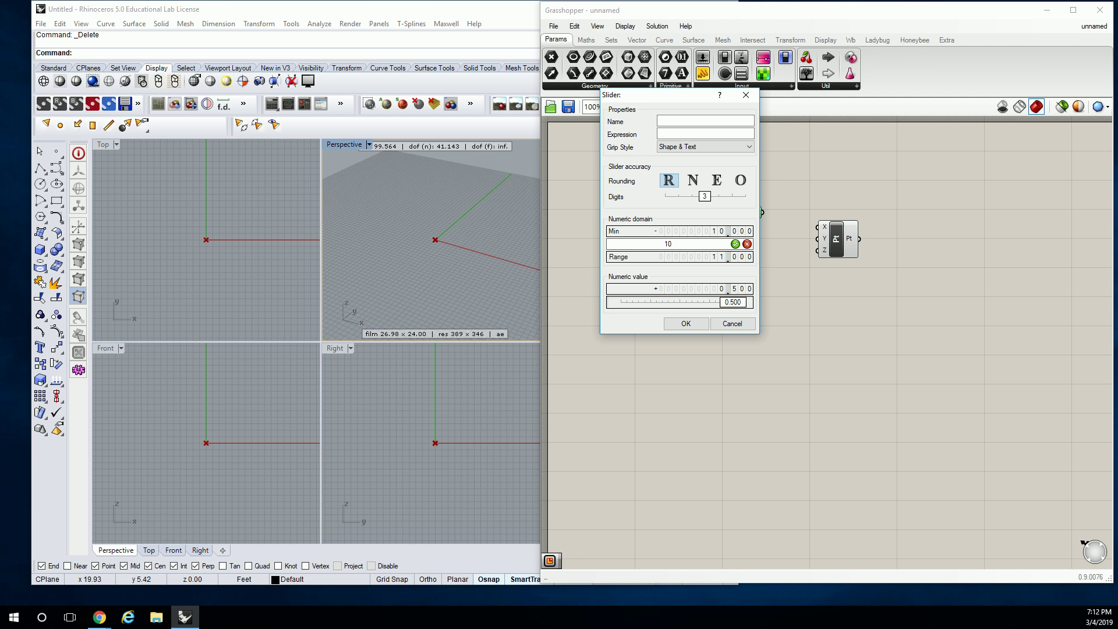
pyautogui.click(735, 244)
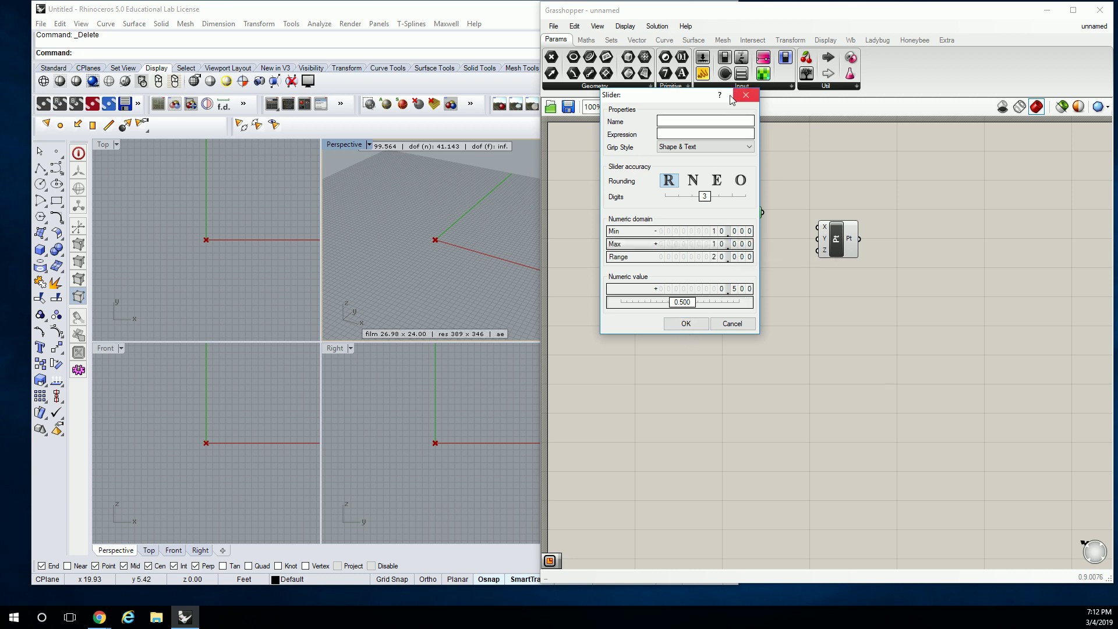
pyautogui.click(684, 324)
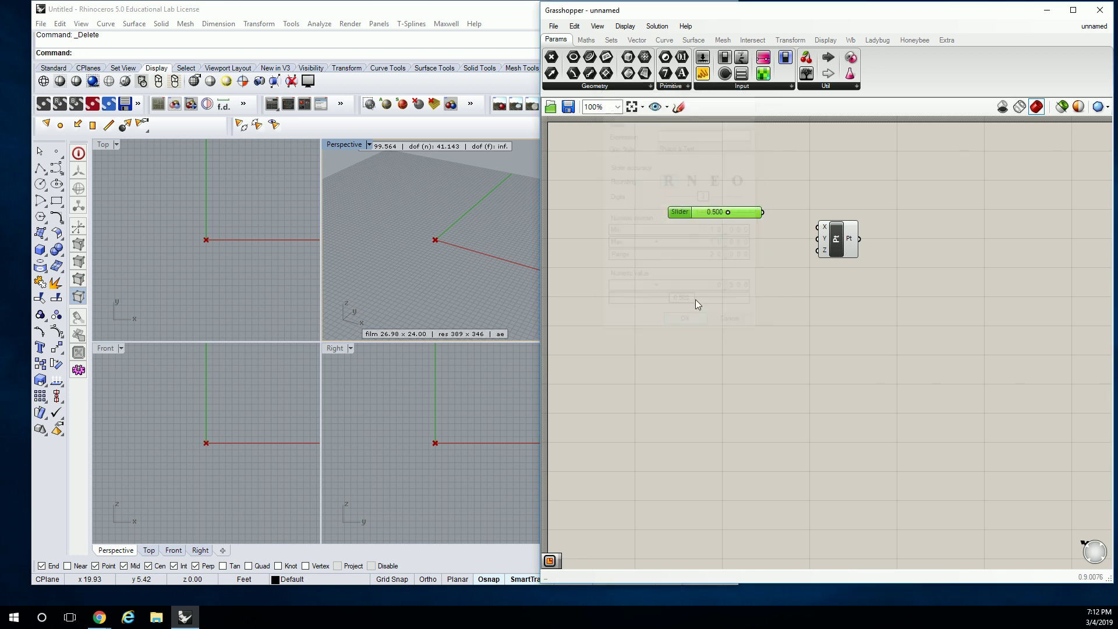
pyautogui.doubleClick(686, 217)
pyautogui.moveTo(696, 99); pyautogui.dragTo(660, 138)
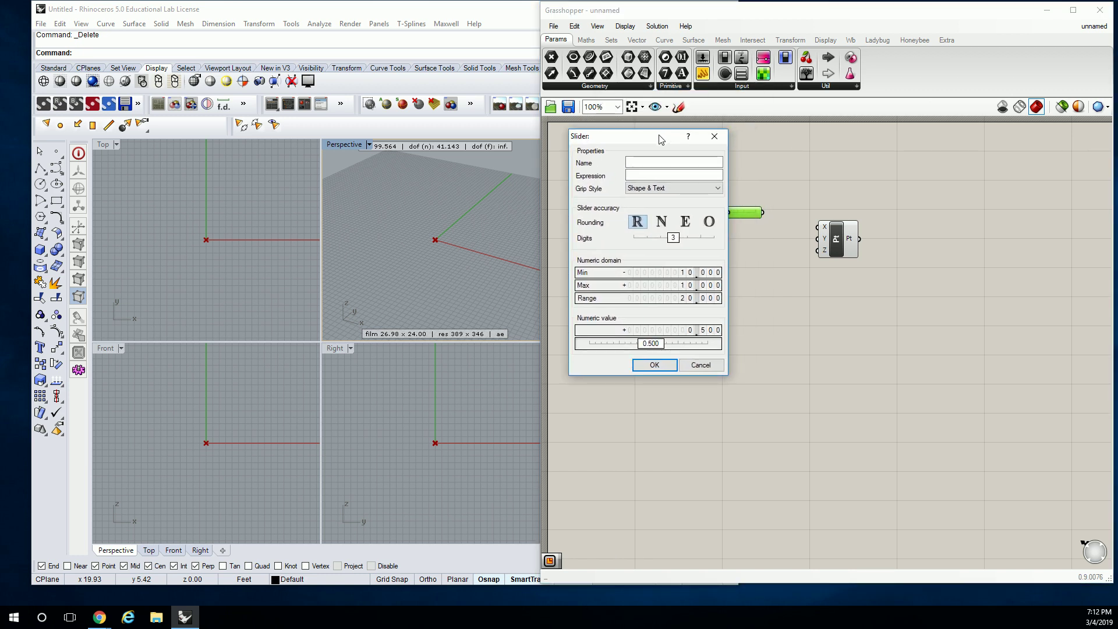
pyautogui.click(669, 368)
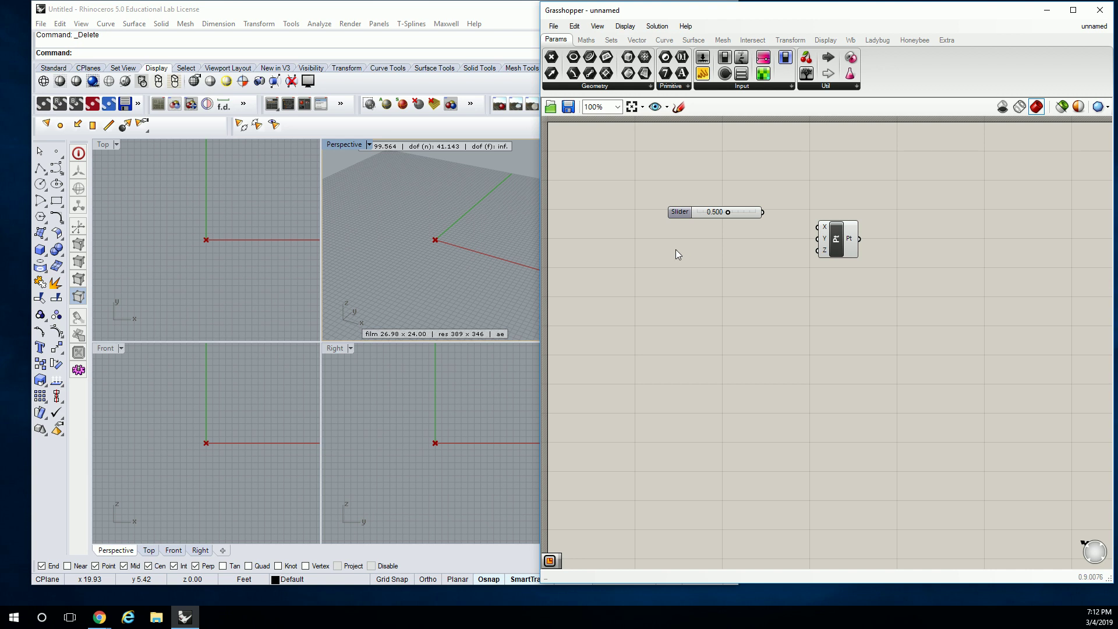
# Step: Copy the number slider and paste duplicates stacked below the original
pyautogui.click(684, 215)
pyautogui.hotkey('ctrl', 'c')
pyautogui.hotkey('ctrl', 'v')
pyautogui.hotkey('ctrl', 'v')
pyautogui.moveTo(694, 232); pyautogui.dragTo(689, 247)
pyautogui.click(837, 236)
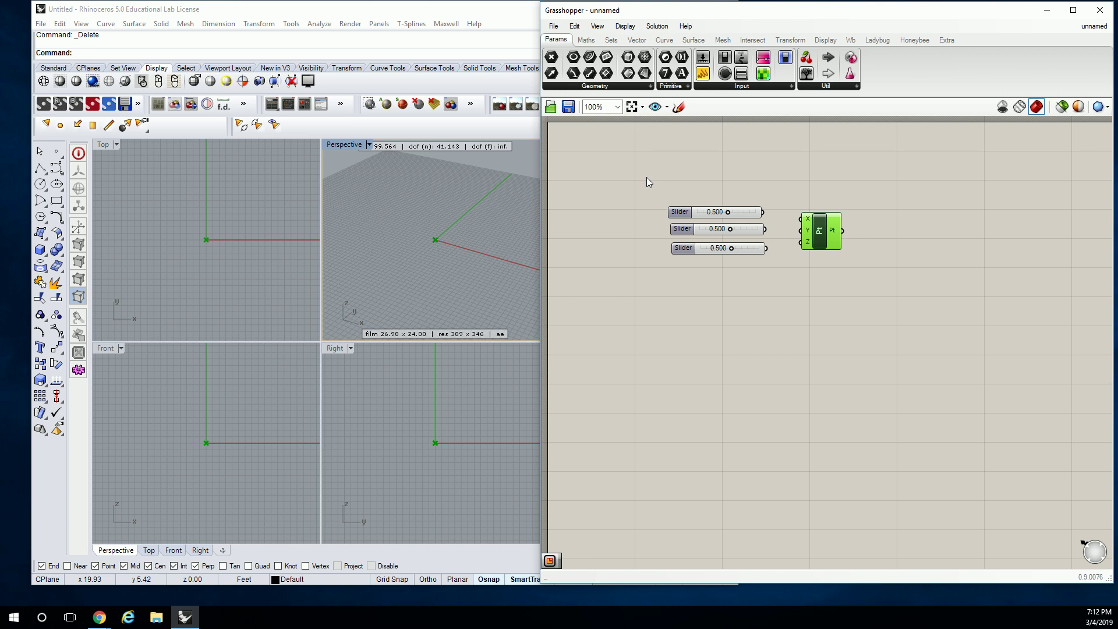
# Step: Left-align the three sliders and spread the second and third further down
pyautogui.moveTo(631, 170); pyautogui.dragTo(778, 306)
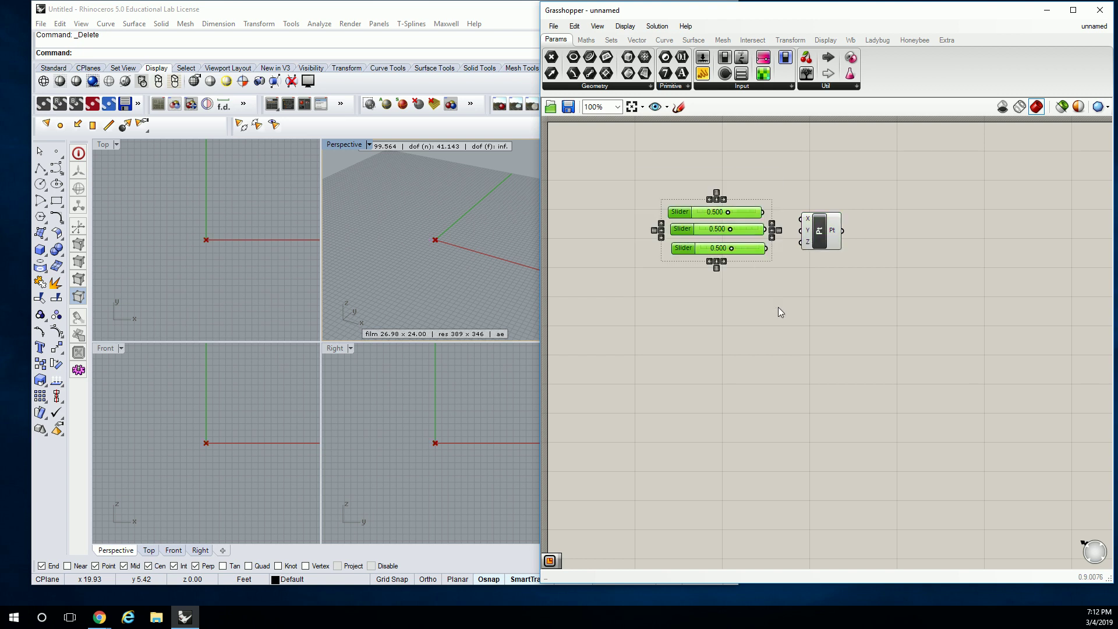
pyautogui.click(709, 262)
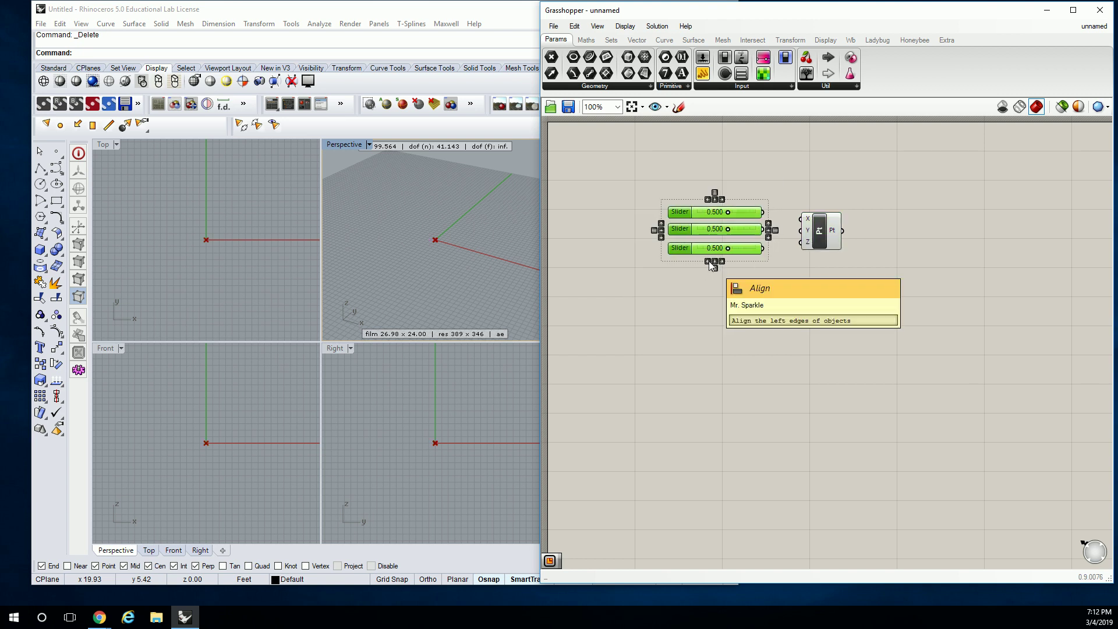
pyautogui.click(780, 260)
pyautogui.moveTo(711, 251); pyautogui.dragTo(697, 320)
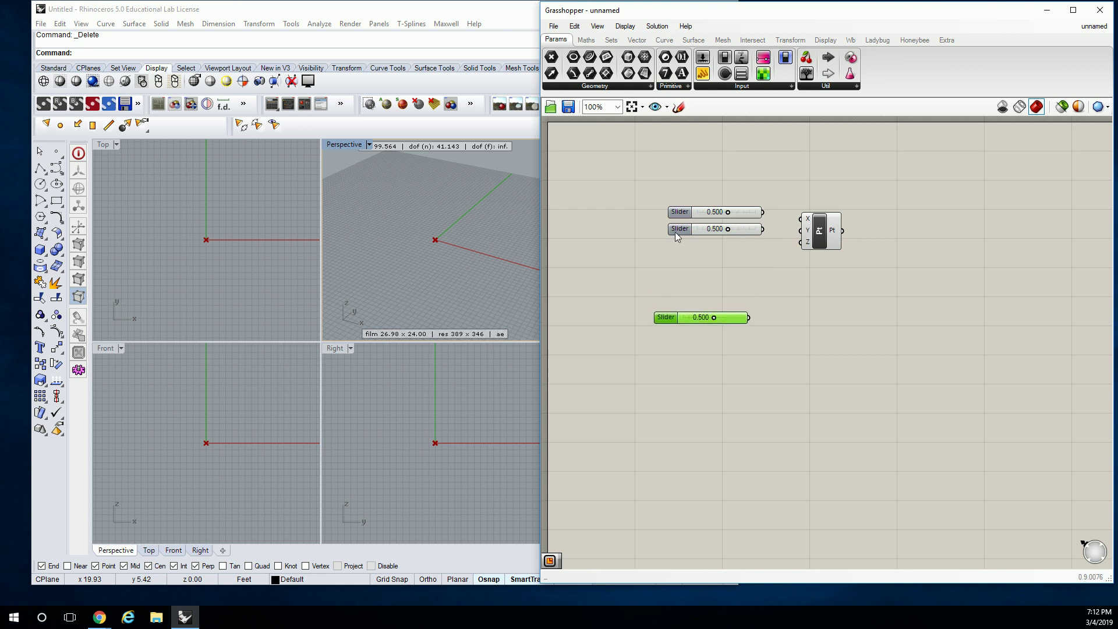
pyautogui.moveTo(675, 232); pyautogui.dragTo(645, 269)
pyautogui.moveTo(610, 180); pyautogui.dragTo(769, 382)
pyautogui.click(676, 330)
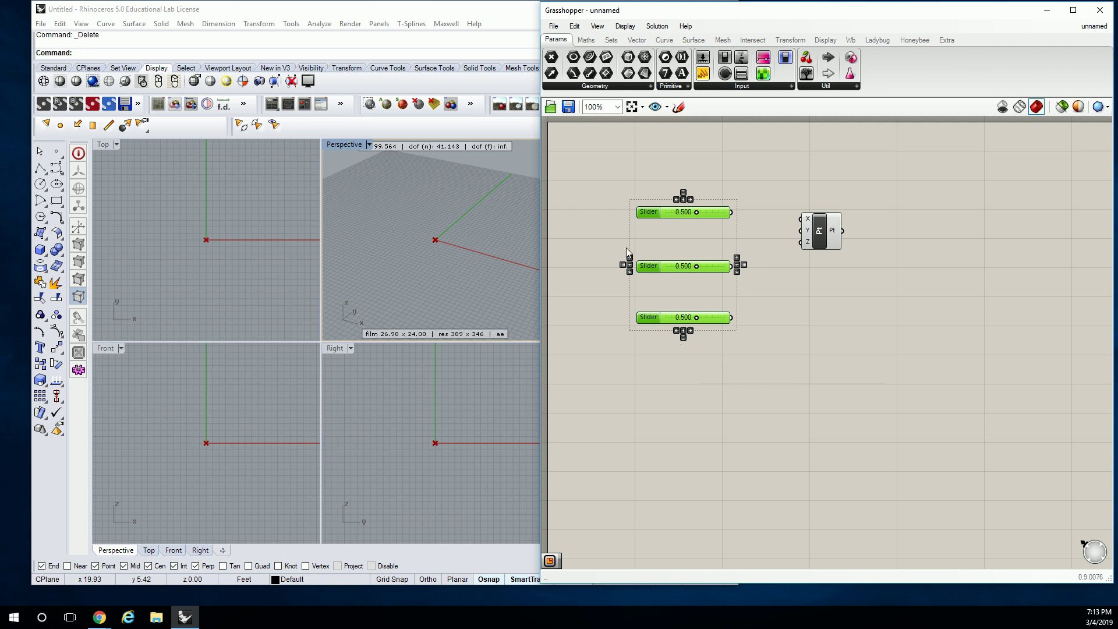
pyautogui.moveTo(650, 270); pyautogui.dragTo(682, 236)
pyautogui.click(717, 208)
# Step: Fine-tune the sliders' vertical spacing and widen the top slider, then select all three
pyautogui.moveTo(683, 178); pyautogui.dragTo(682, 208)
pyautogui.moveTo(684, 284); pyautogui.dragTo(682, 259)
pyautogui.click(777, 209)
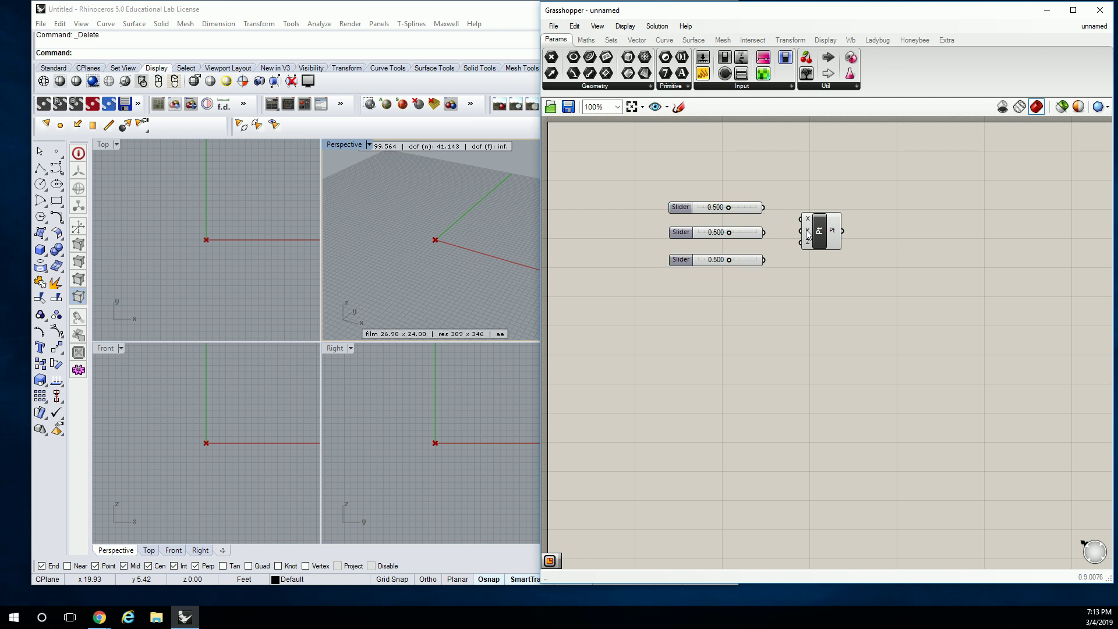
pyautogui.moveTo(762, 208); pyautogui.dragTo(770, 208)
pyautogui.moveTo(653, 176); pyautogui.dragTo(777, 218)
pyautogui.moveTo(699, 208); pyautogui.dragTo(651, 187)
pyautogui.moveTo(697, 263); pyautogui.dragTo(651, 279)
pyautogui.click(655, 214)
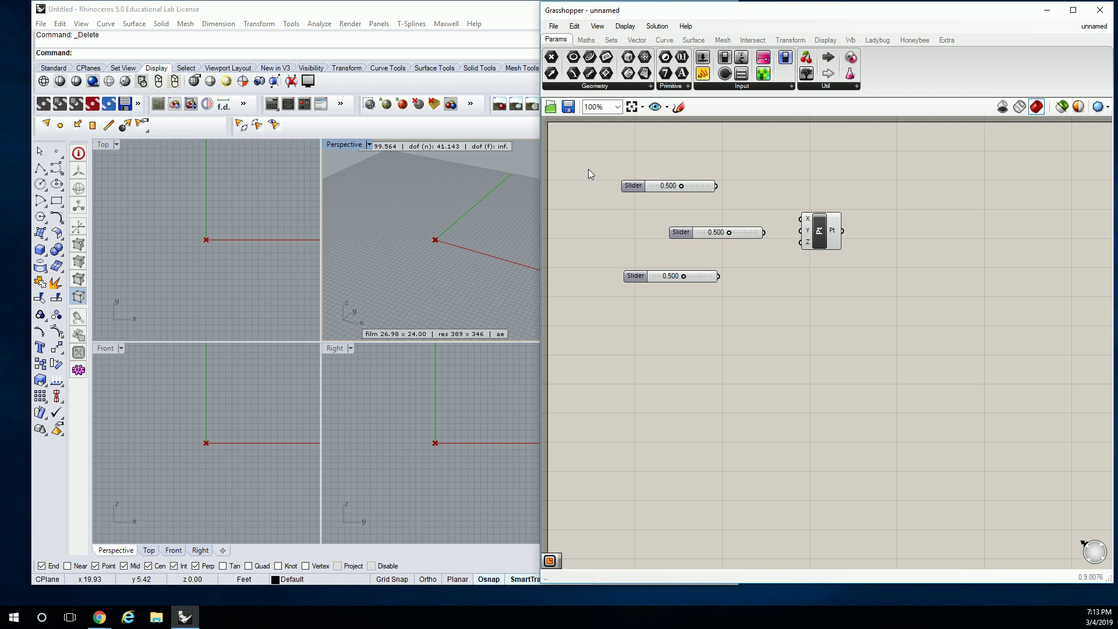
pyautogui.moveTo(593, 163); pyautogui.dragTo(779, 326)
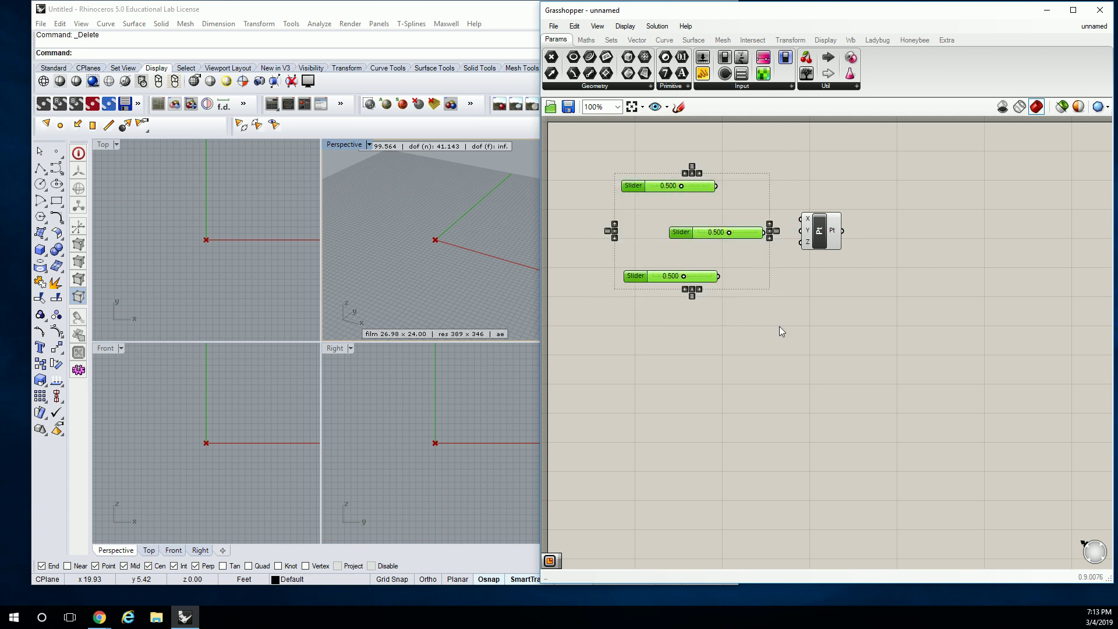
# Step: Deselect the sliders and open the Params Input dropdown listing Number Slider and Panel
pyautogui.click(763, 168)
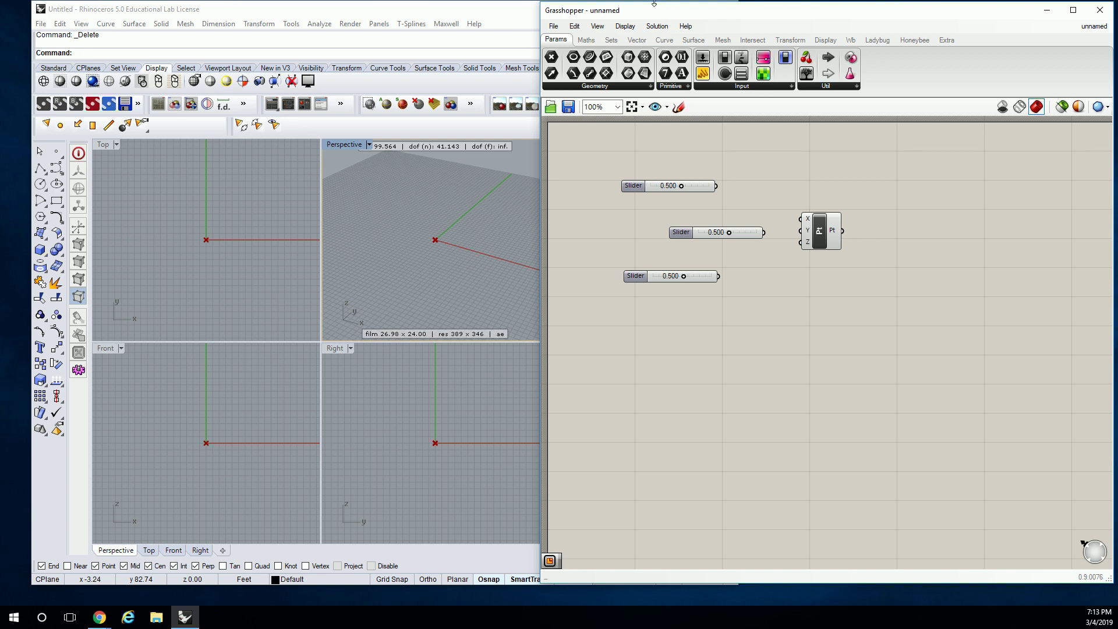
pyautogui.moveTo(562, 47)
pyautogui.click(757, 87)
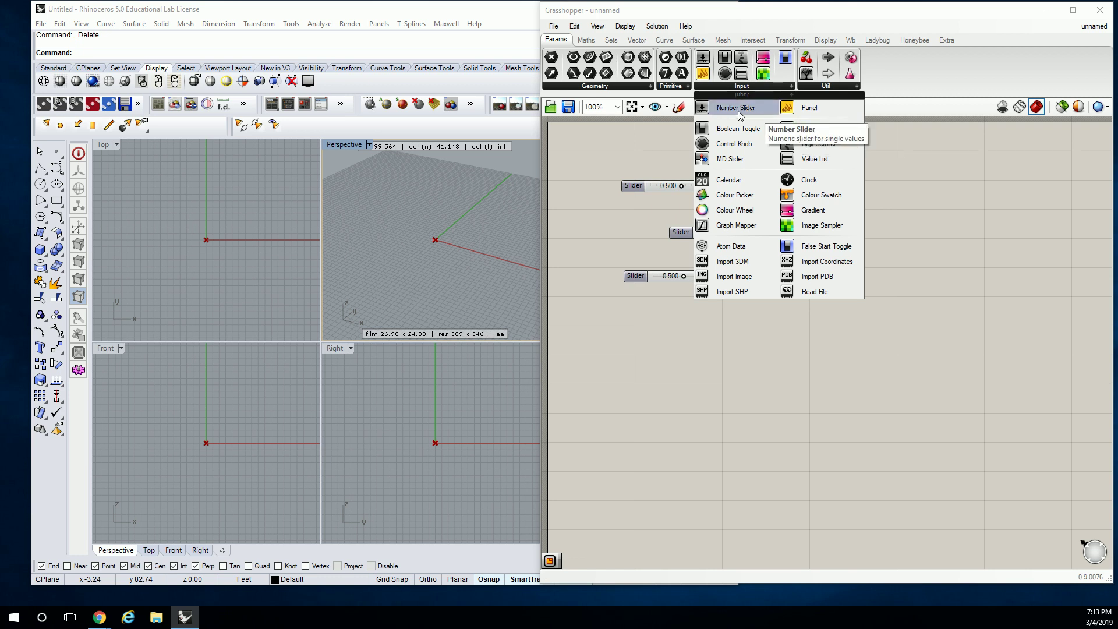
# Step: Place a new Number Slider reading 0.250, then give another slider a -10 to 10 range
pyautogui.moveTo(735, 108); pyautogui.dragTo(672, 155)
pyautogui.click(673, 154)
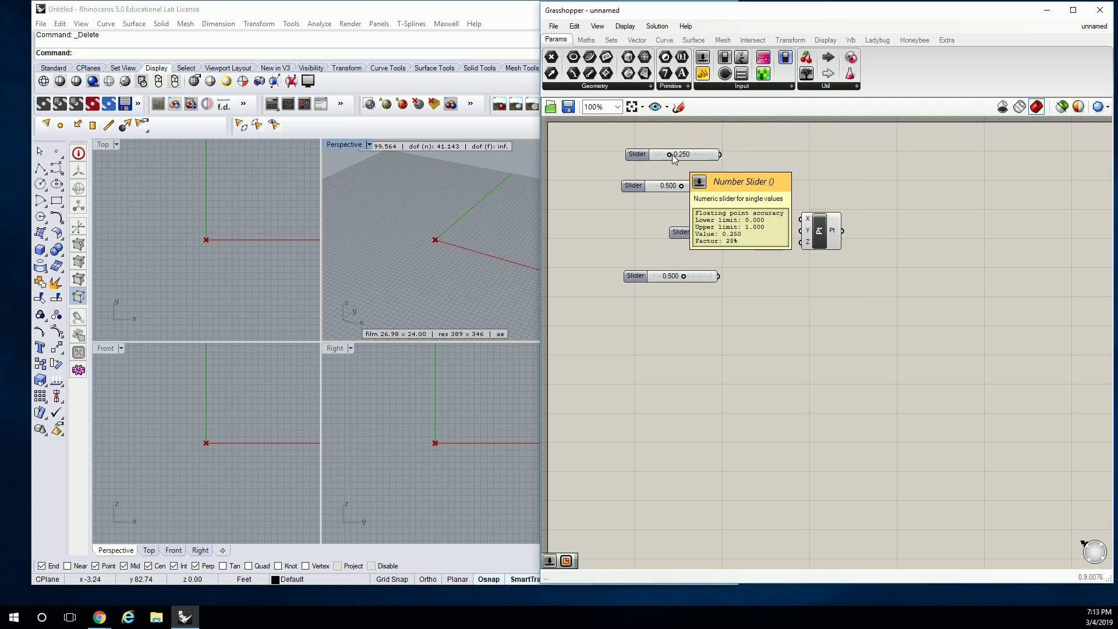
pyautogui.doubleClick(633, 156)
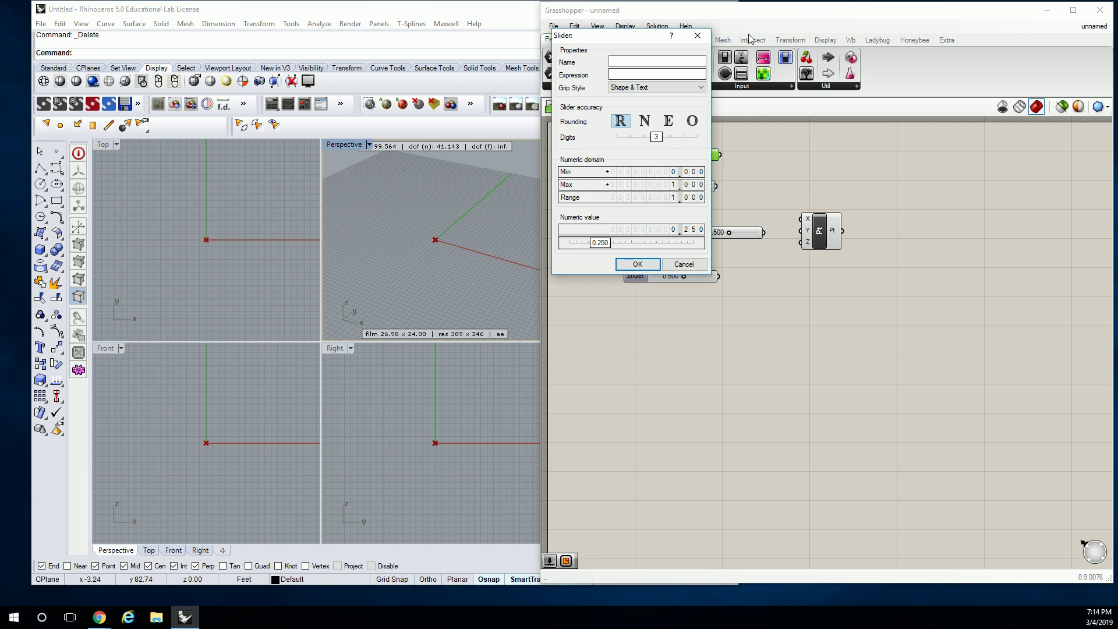
pyautogui.click(697, 35)
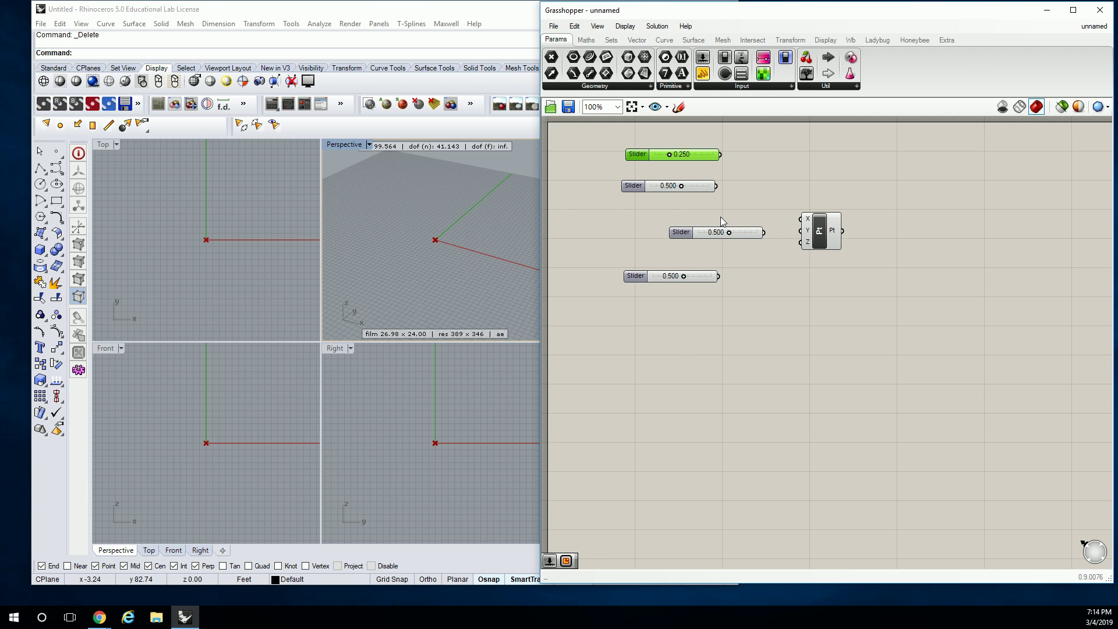
pyautogui.doubleClick(641, 186)
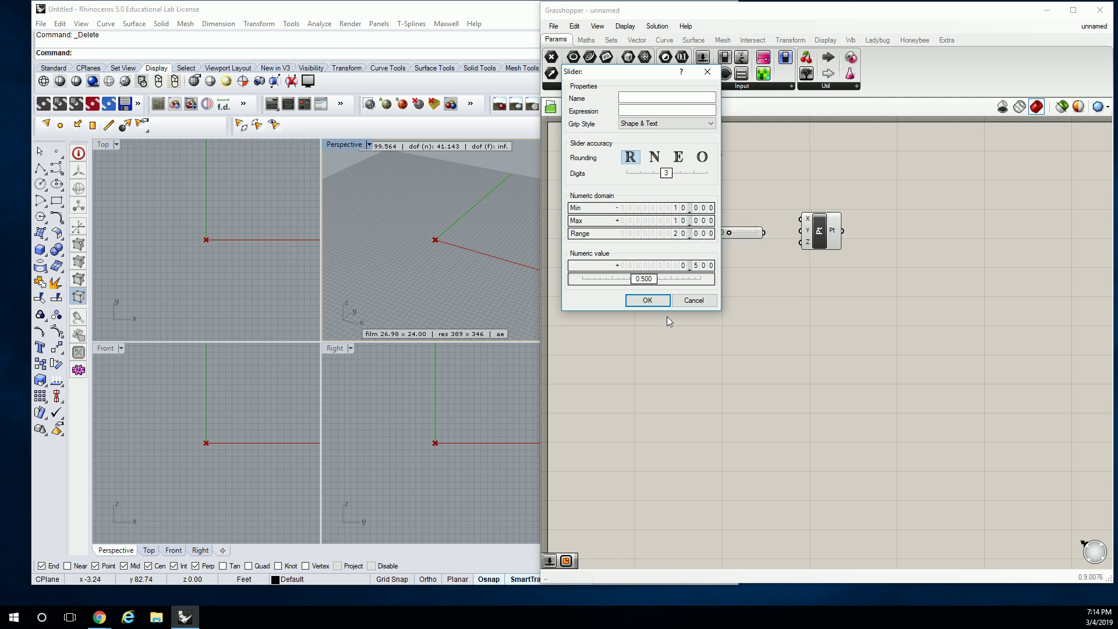
pyautogui.click(646, 300)
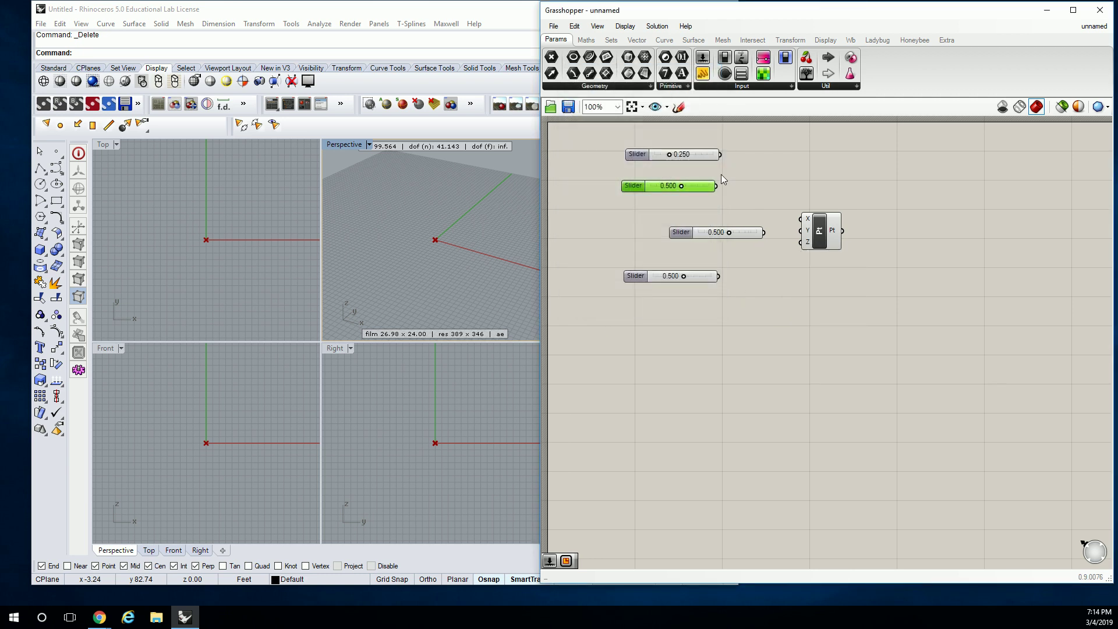
# Step: Left-align the three sliders and nudge the Construct Point component slightly toward them
pyautogui.click(646, 155)
pyautogui.moveTo(647, 156); pyautogui.dragTo(692, 233)
pyautogui.moveTo(599, 156)
pyautogui.mouseDown()
pyautogui.moveTo(679, 297)
pyautogui.moveTo(776, 335)
pyautogui.mouseUp()
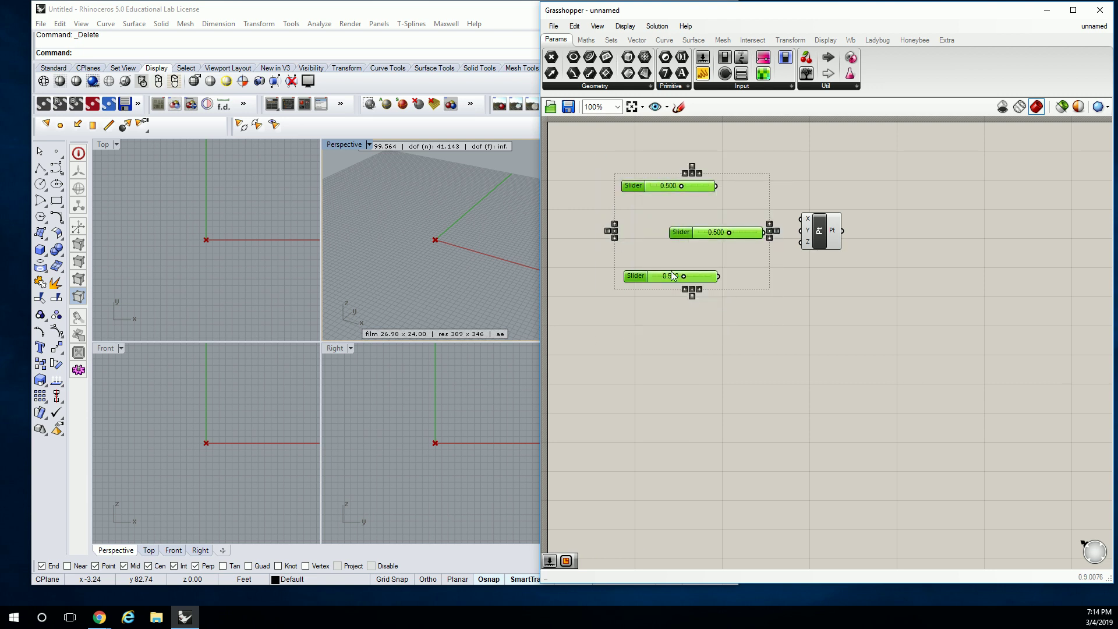
pyautogui.click(685, 289)
pyautogui.click(762, 250)
pyautogui.moveTo(819, 233); pyautogui.dragTo(815, 234)
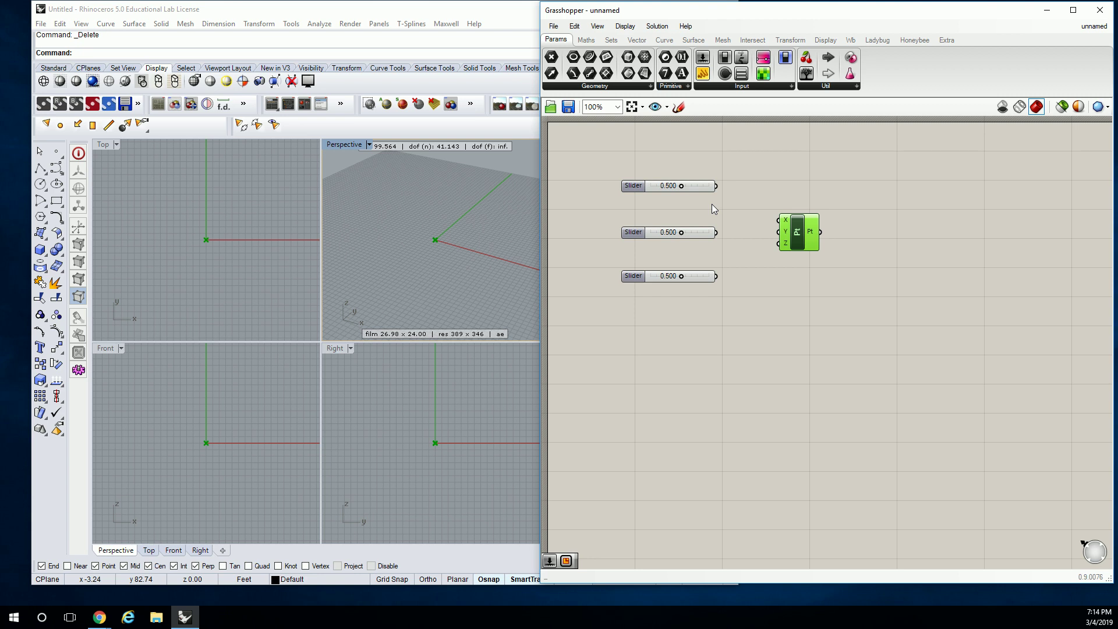
# Step: Wire the top, middle and bottom sliders into Construct Point's X, Y and Z inputs
pyautogui.click(770, 181)
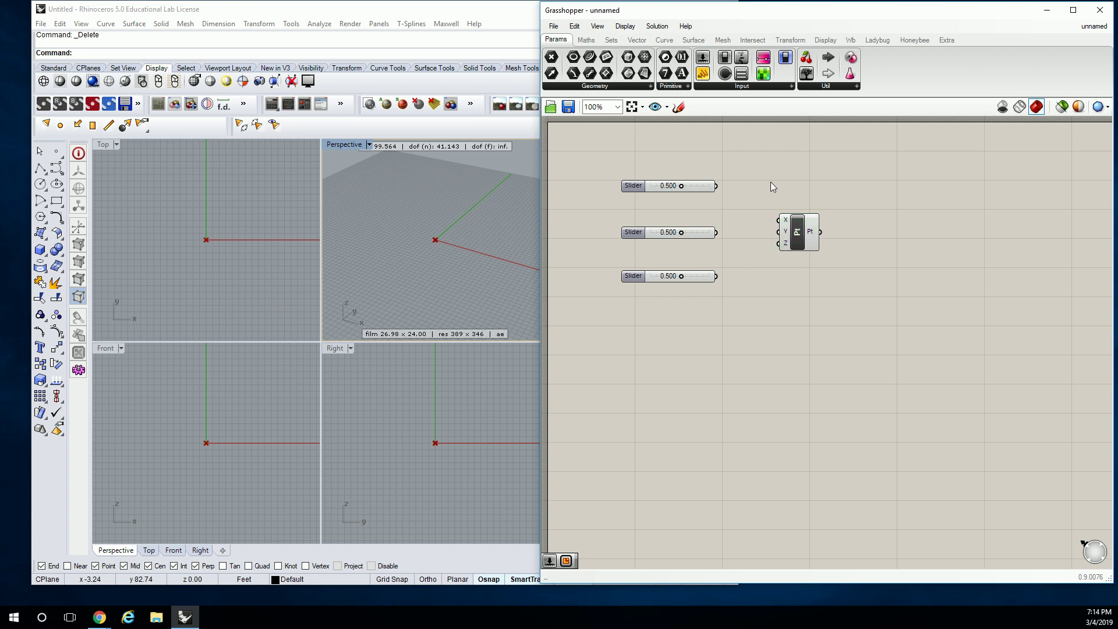
pyautogui.moveTo(717, 186); pyautogui.dragTo(779, 220)
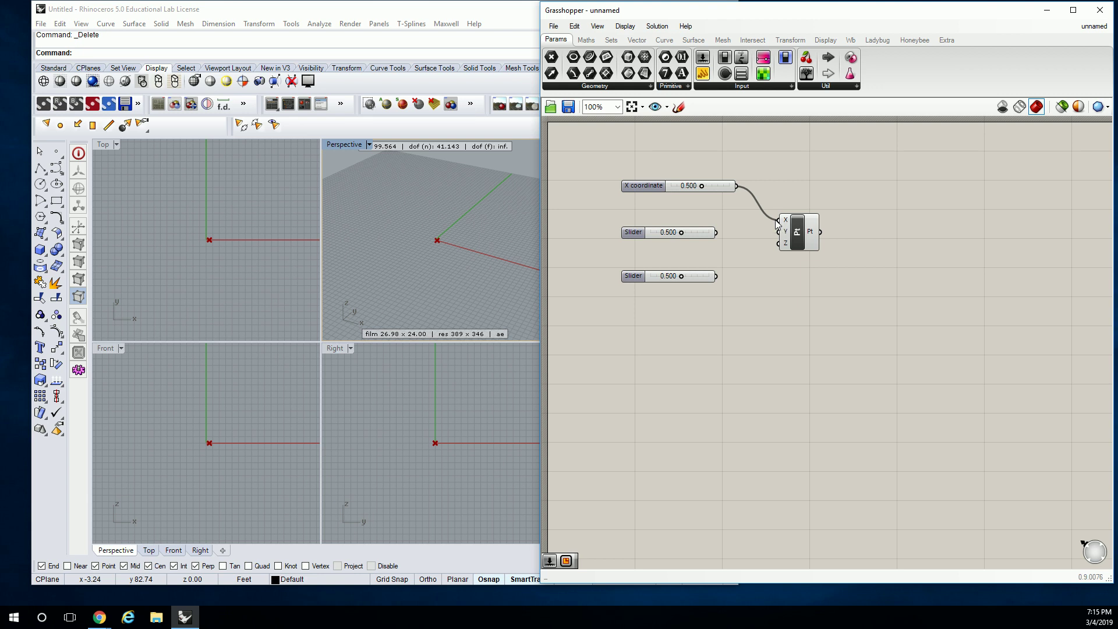
pyautogui.moveTo(716, 232); pyautogui.dragTo(779, 231)
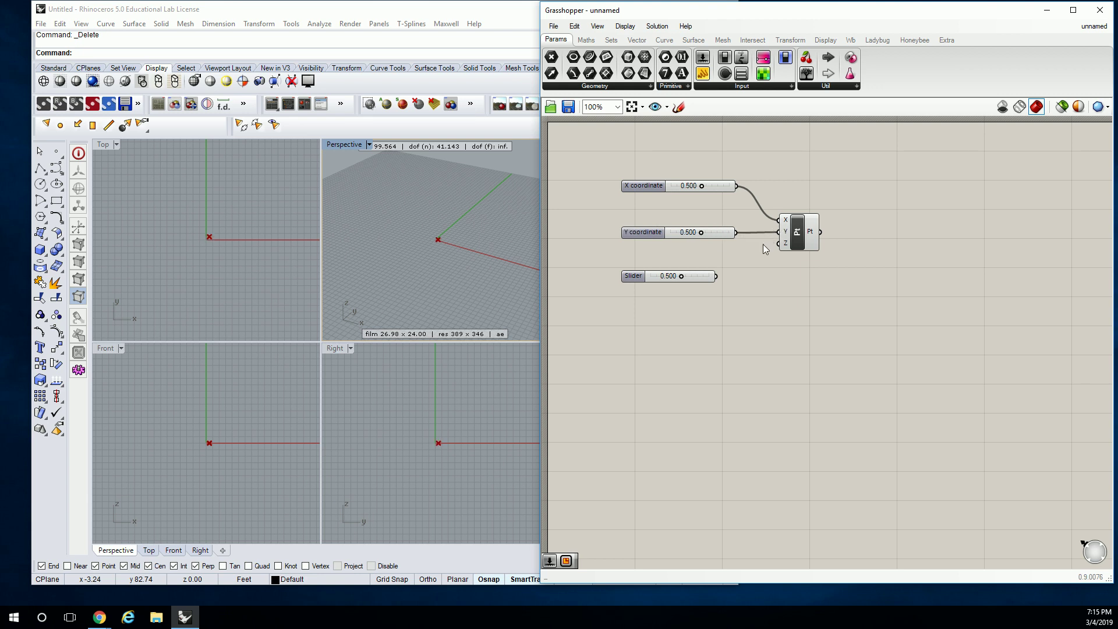
pyautogui.moveTo(715, 276); pyautogui.dragTo(778, 243)
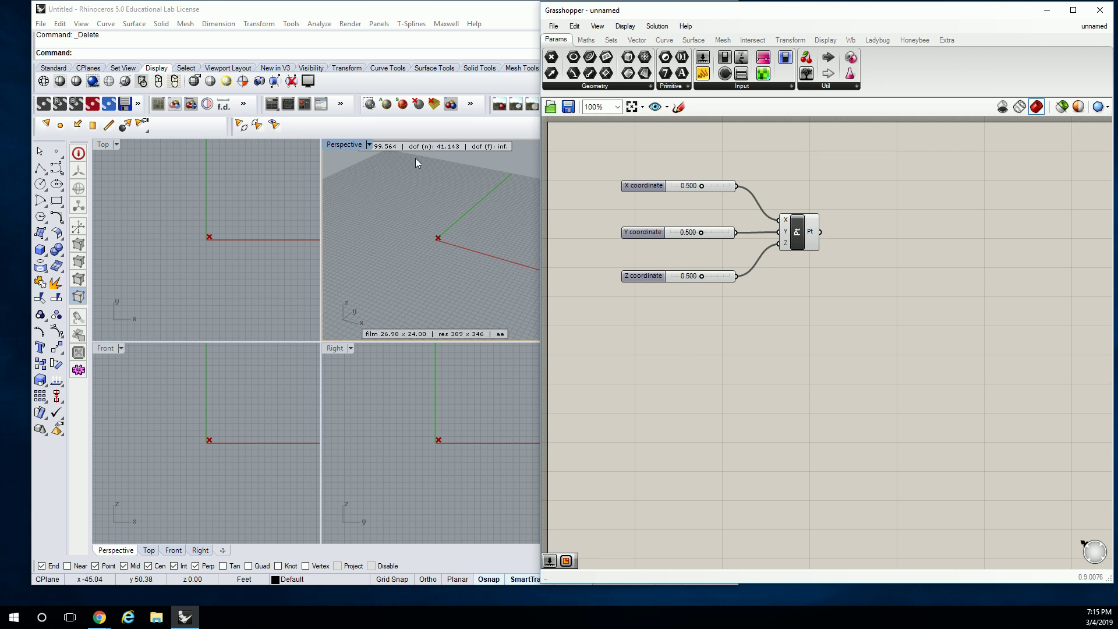
# Step: Maximize the Perspective view and set the sliders to X -2.500, Y 5.100, Z 4.600
pyautogui.doubleClick(341, 144)
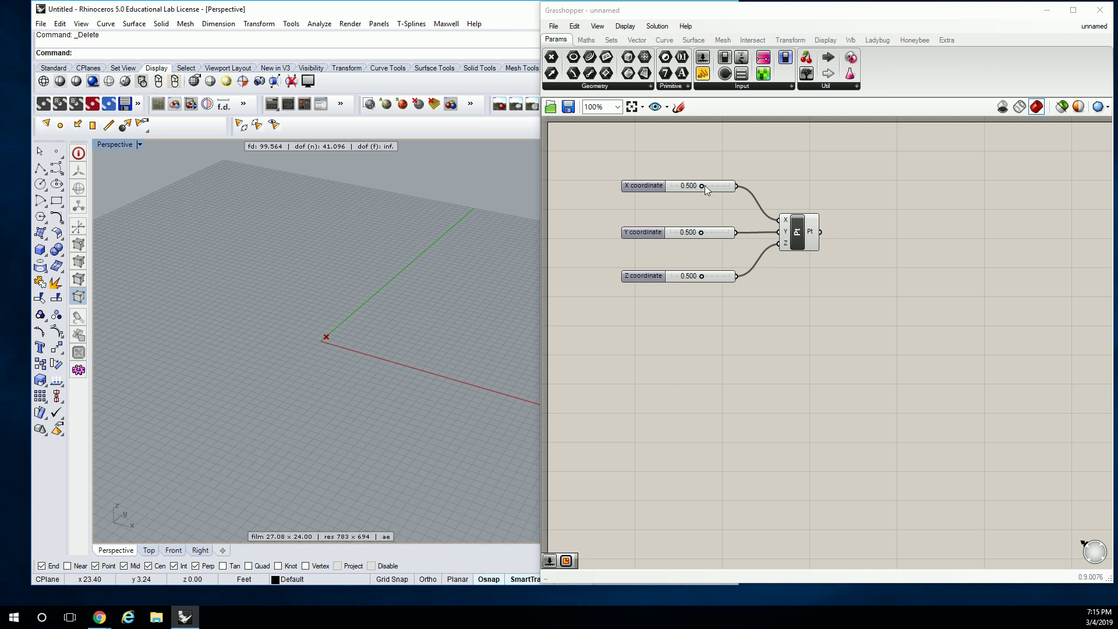
pyautogui.moveTo(703, 185); pyautogui.dragTo(740, 195)
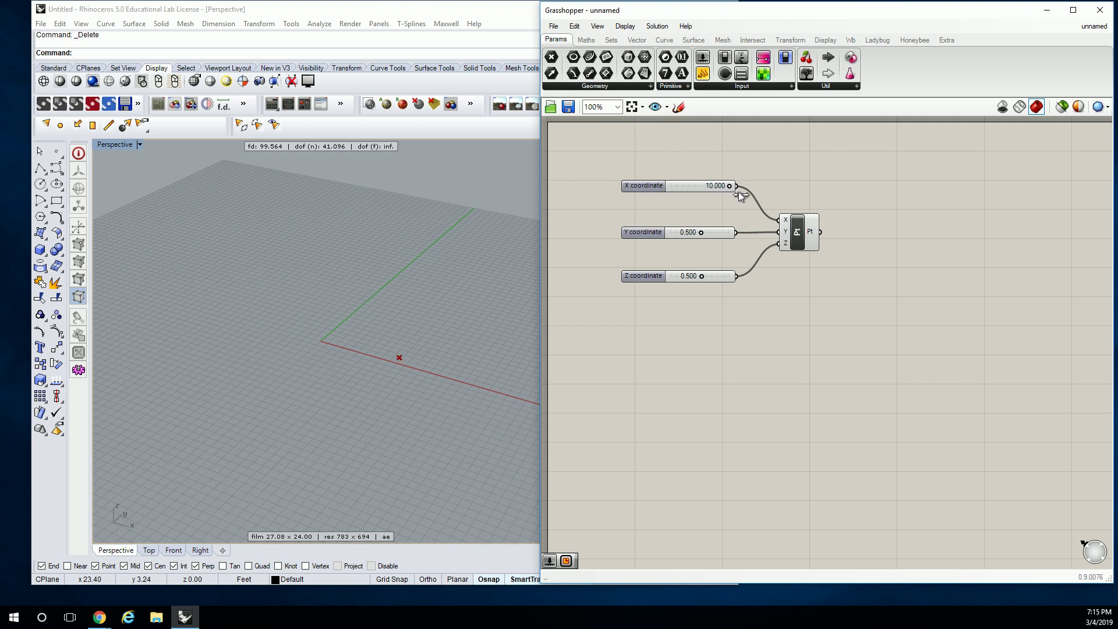
pyautogui.moveTo(703, 234); pyautogui.dragTo(753, 238)
pyautogui.moveTo(442, 401); pyautogui.dragTo(487, 316, button='right')
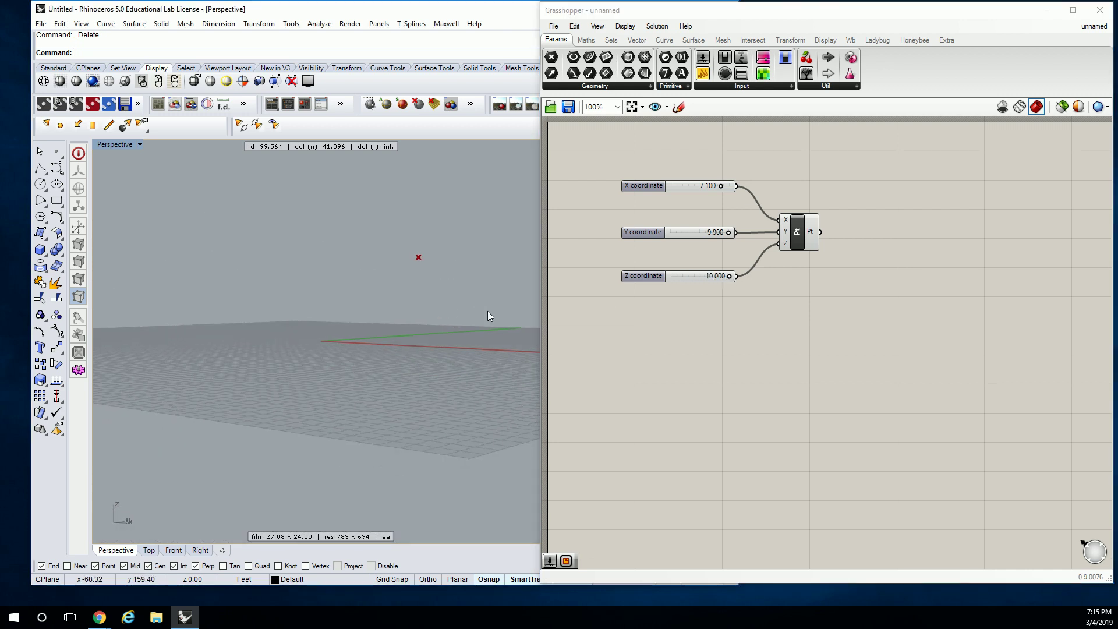
pyautogui.moveTo(730, 276)
pyautogui.mouseDown()
pyautogui.moveTo(696, 278)
pyautogui.moveTo(742, 284)
pyautogui.moveTo(714, 288)
pyautogui.mouseUp()
pyautogui.moveTo(727, 232); pyautogui.dragTo(694, 189)
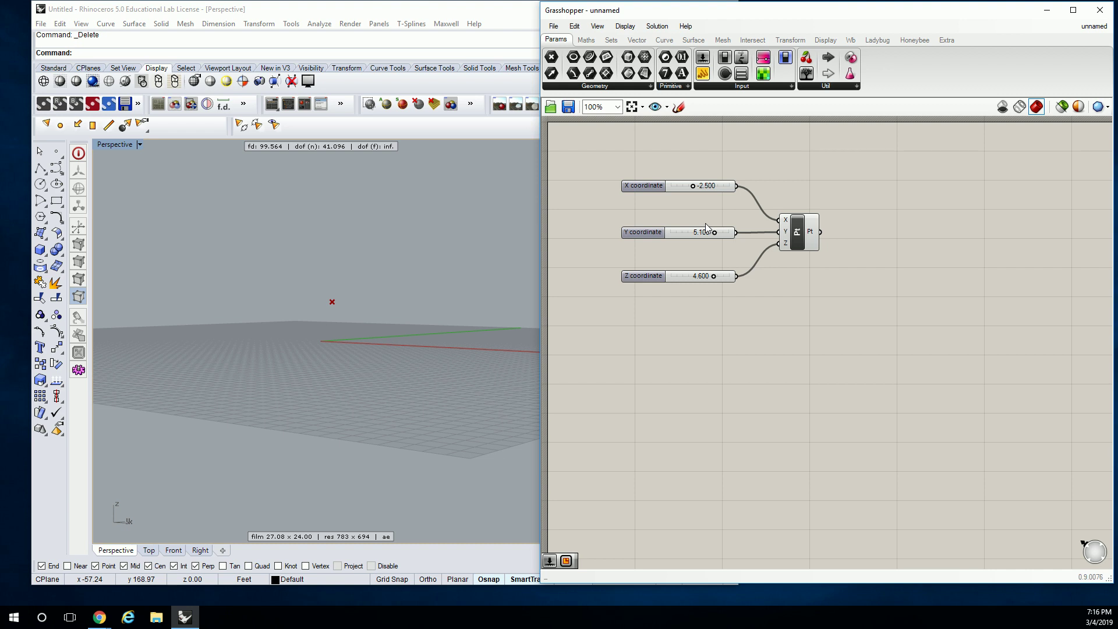
pyautogui.click(587, 40)
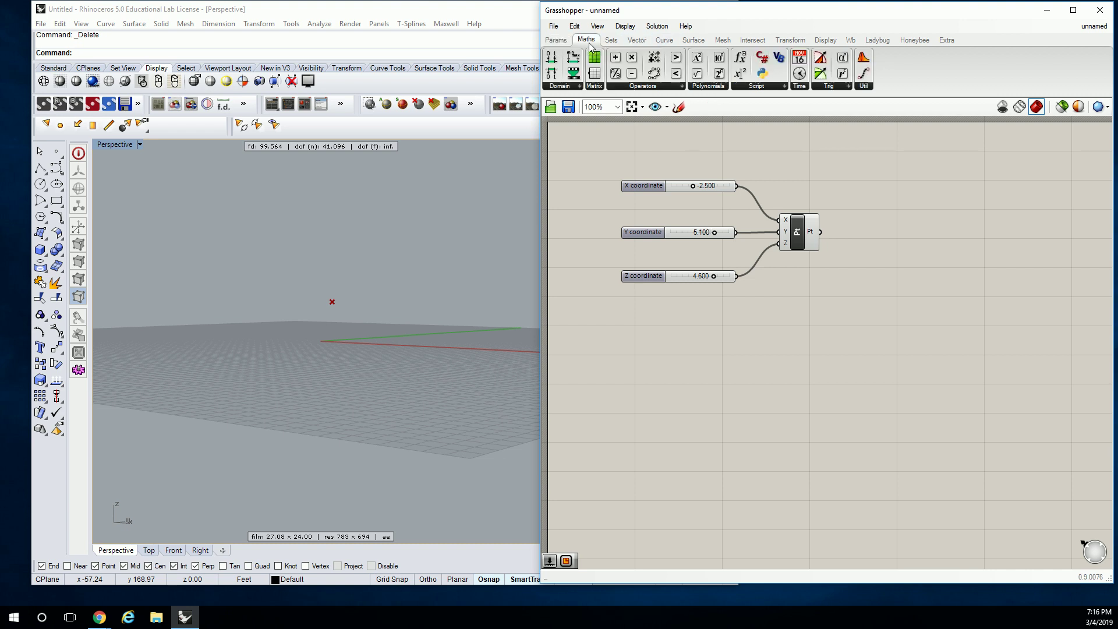